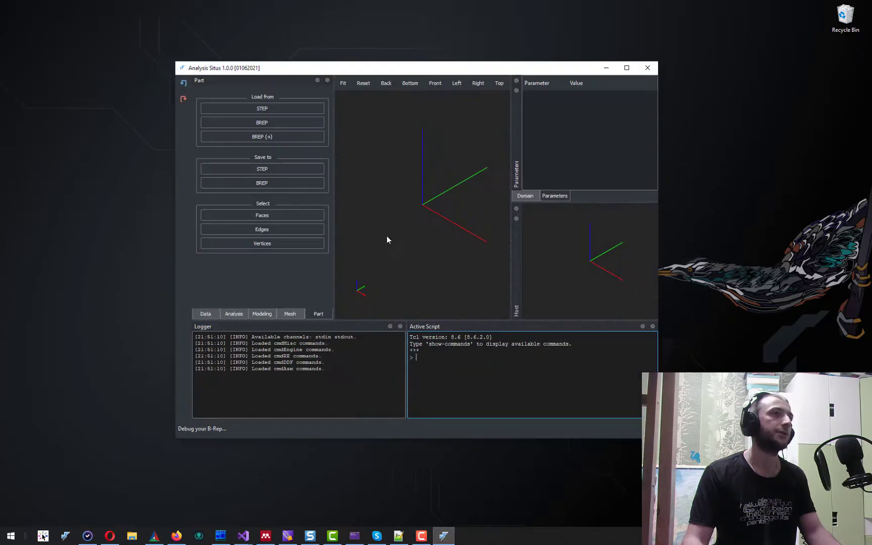
# Step: Move the empty Analysis Situs window up and to the left
pyautogui.moveTo(483, 72); pyautogui.dragTo(362, 50)
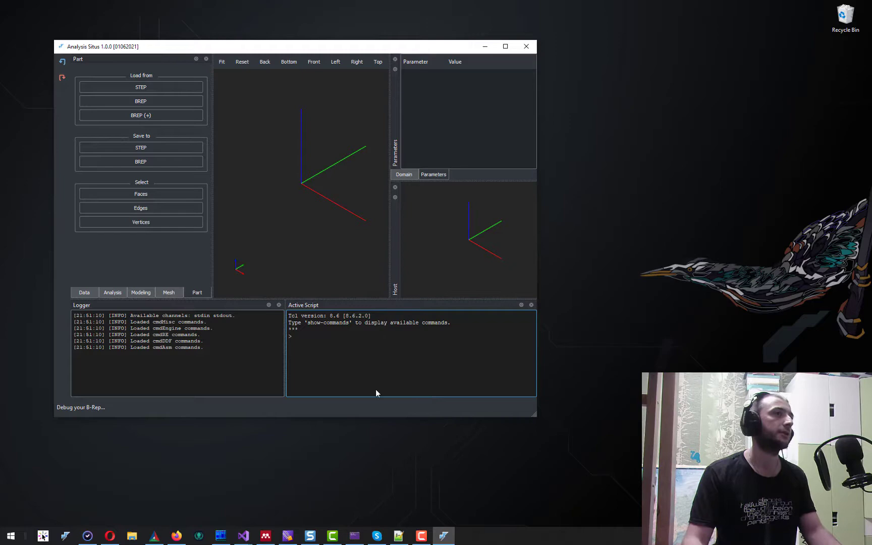
# Step: Show the ANC101 part files in Far Manager's cad folder, then minimize Far Manager
pyautogui.click(221, 536)
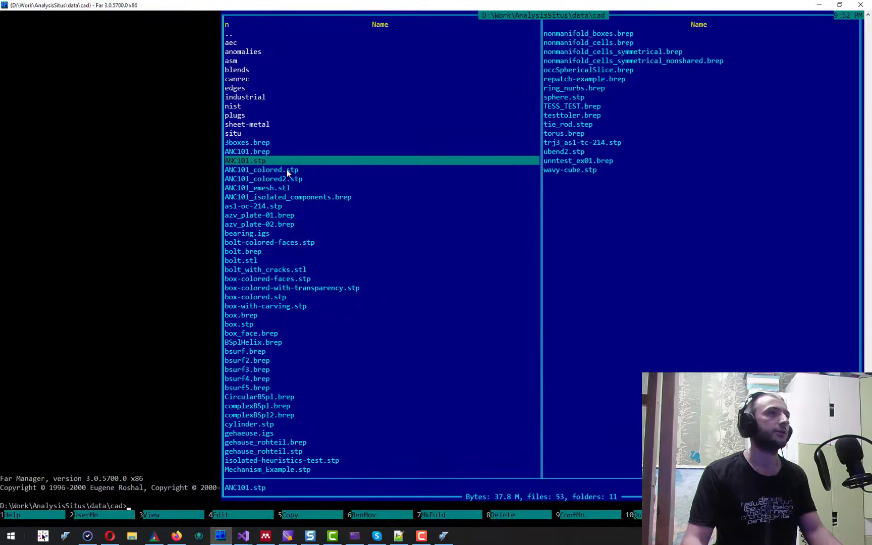
pyautogui.click(270, 150)
pyautogui.click(272, 162)
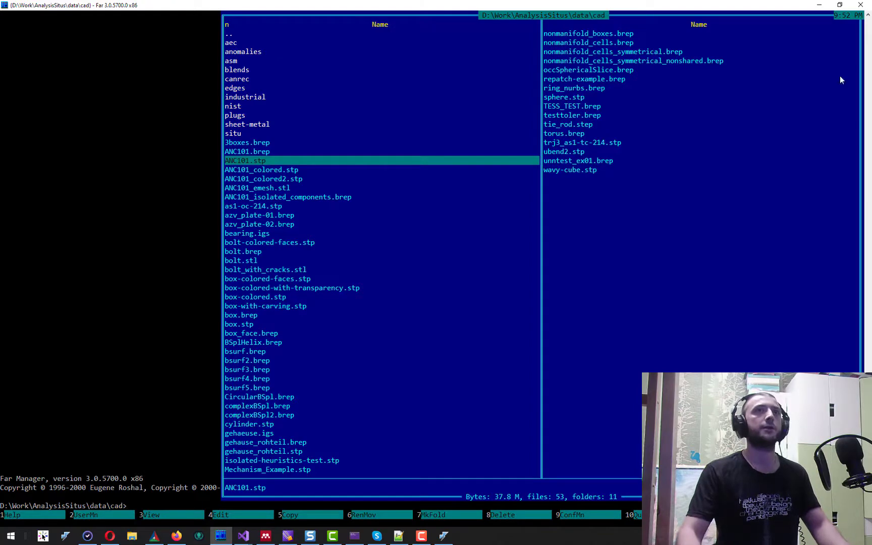
pyautogui.click(819, 6)
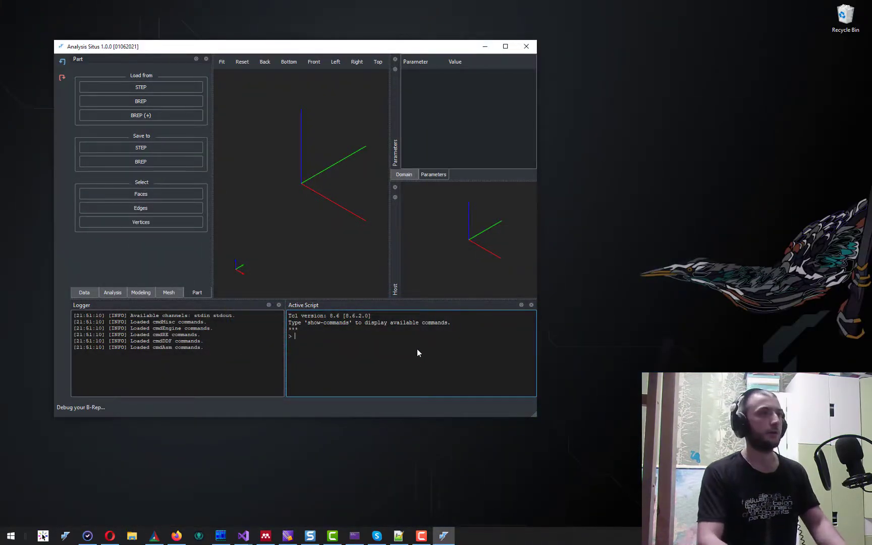
# Step: Start a load-step command followed by the pasted ANC101.stp file path
pyautogui.keyDown('ctrl'); pyautogui.scroll(2, 416, 352); pyautogui.keyUp('ctrl')
pyautogui.write('load')
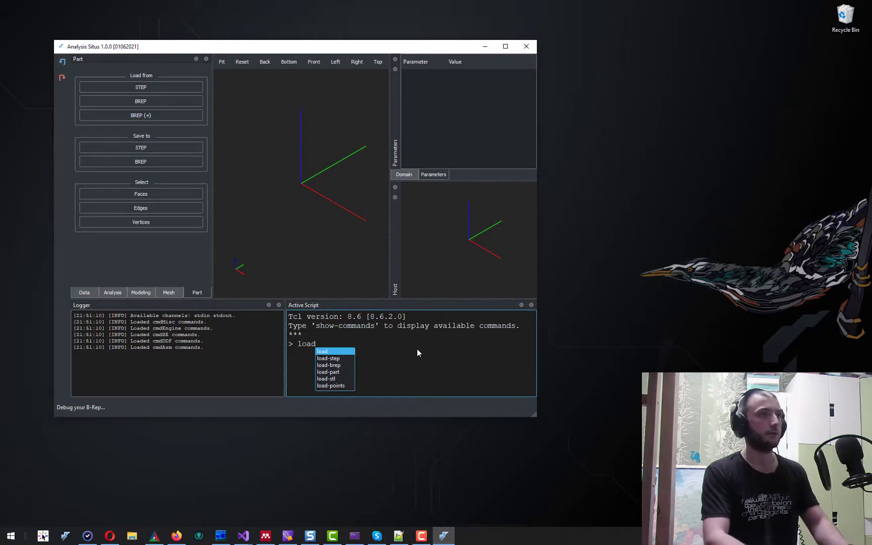
pyautogui.write('-step')
pyautogui.press('Return')
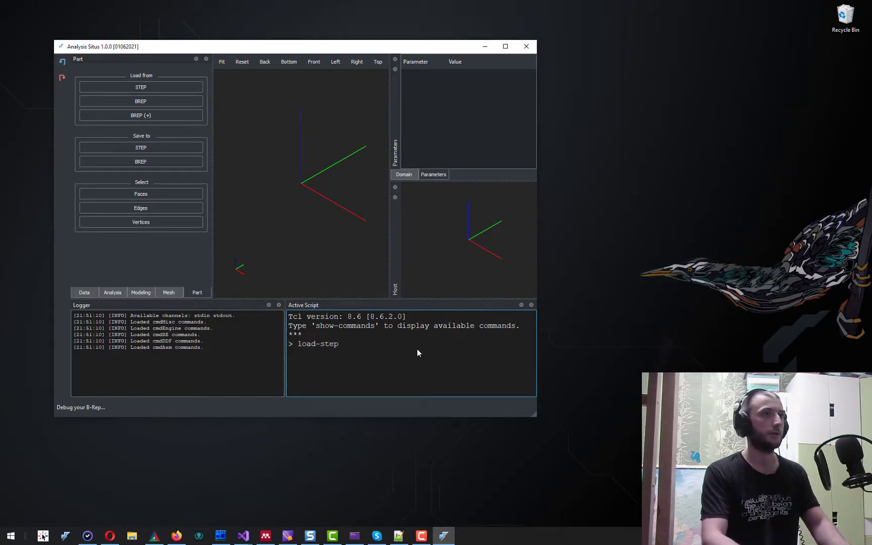
pyautogui.write('D:\\Work\\AnalysisSitus\\data\\cad\\ANC101.stp')
# Step: Convert the path's backslashes to forward slashes: D:/Work/AnalysisSitus/data/cad/ANC101.stp
pyautogui.press('Home')
pyautogui.hotkey('ctrl', 'Right')
pyautogui.hotkey('ctrl', 'Right')
pyautogui.hotkey('ctrl', 'Right')
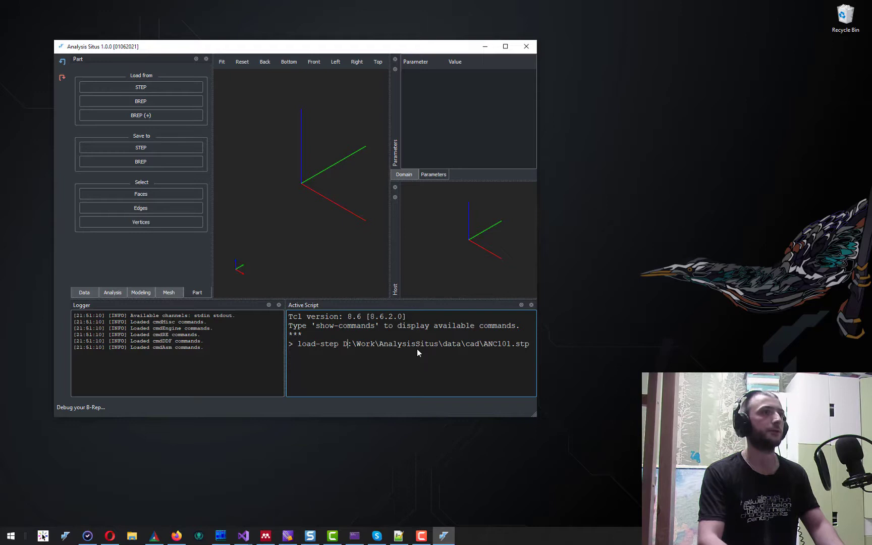
pyautogui.press('Right')
pyautogui.press('Right')
pyautogui.press('BackSpace')
pyautogui.write('/')
pyautogui.hotkey('ctrl', 'Right')
pyautogui.press('Delete')
pyautogui.write('/')
pyautogui.hotkey('ctrl', 'Right')
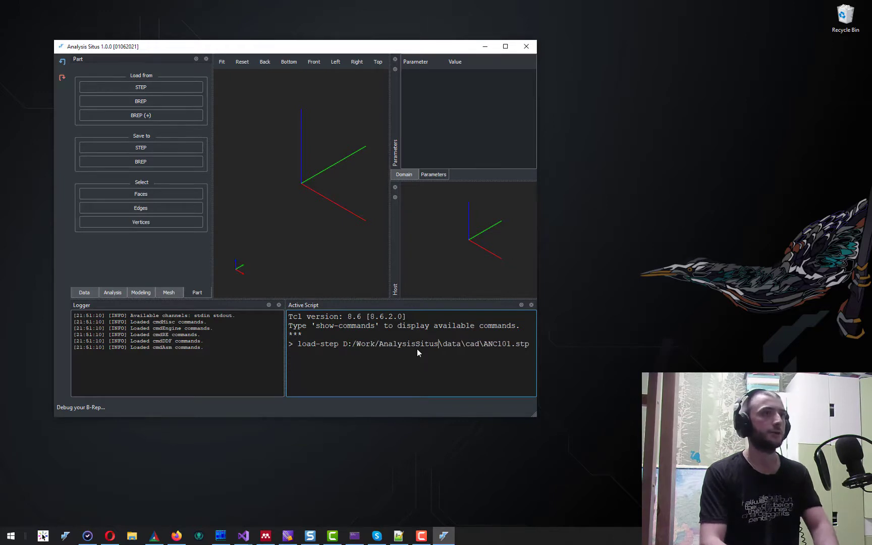
pyautogui.press('Delete')
pyautogui.write('/')
pyautogui.hotkey('ctrl', 'Right')
pyautogui.press('Delete')
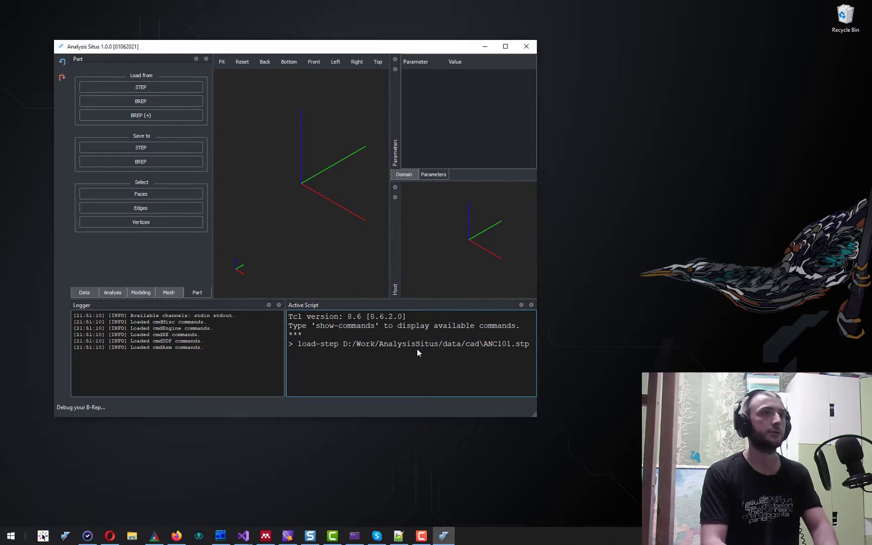
pyautogui.write('/')
pyautogui.press('End')
# Step: Append '; fit' and run it, then widen the console and rotate the loaded part
pyautogui.write('; fit')
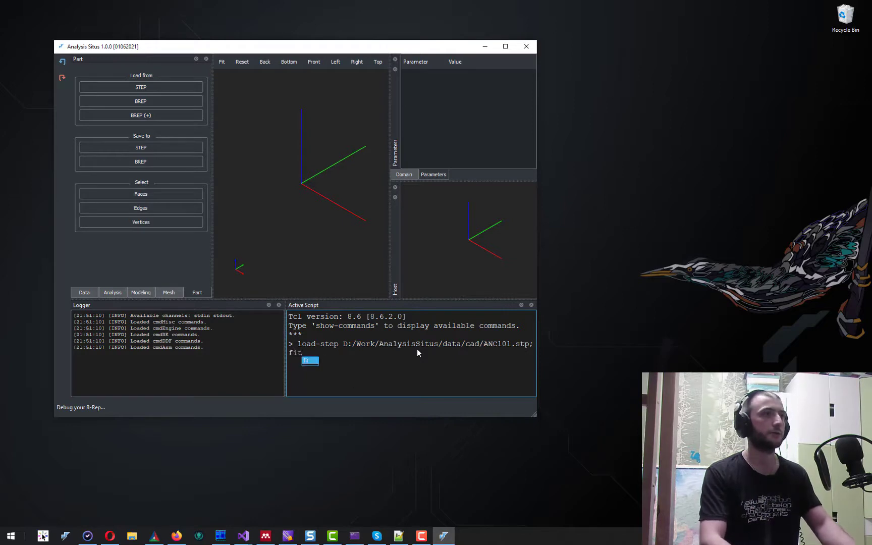
pyautogui.press('Return')
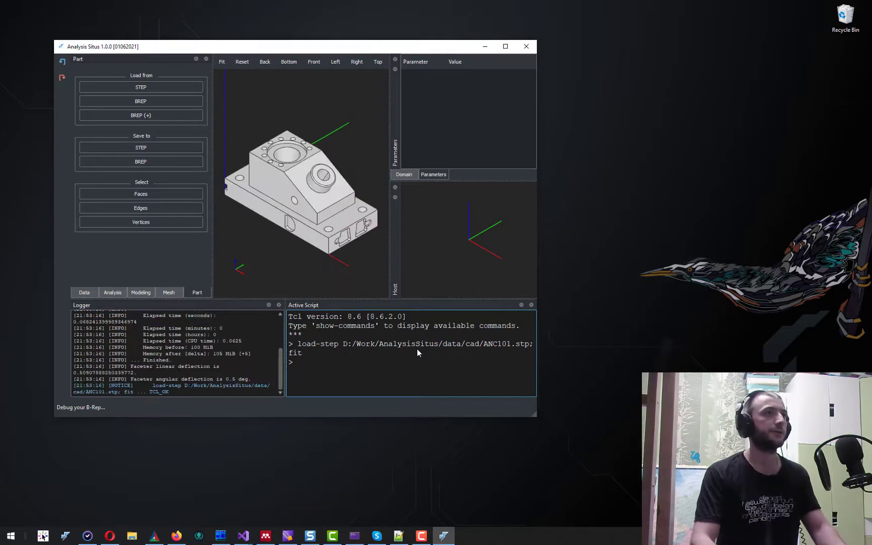
pyautogui.moveTo(283, 341); pyautogui.dragTo(209, 341)
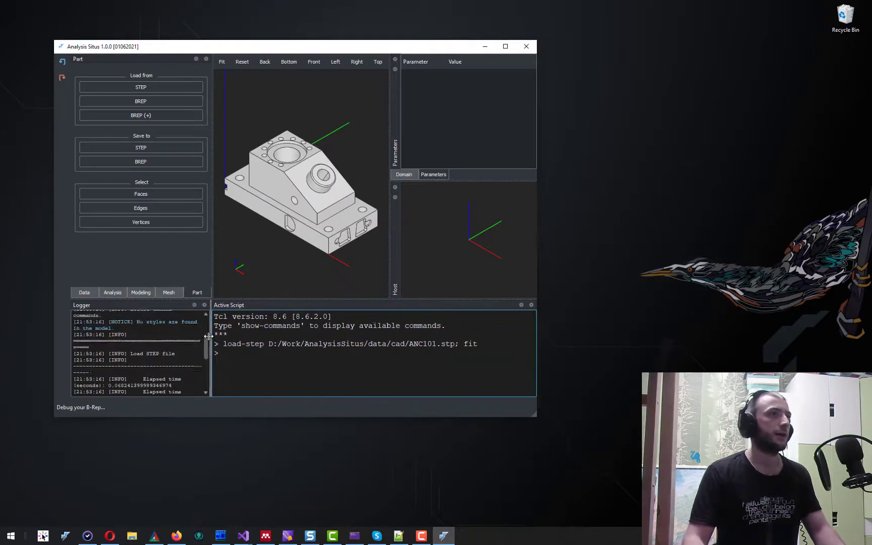
pyautogui.moveTo(279, 265); pyautogui.dragTo(302, 286)
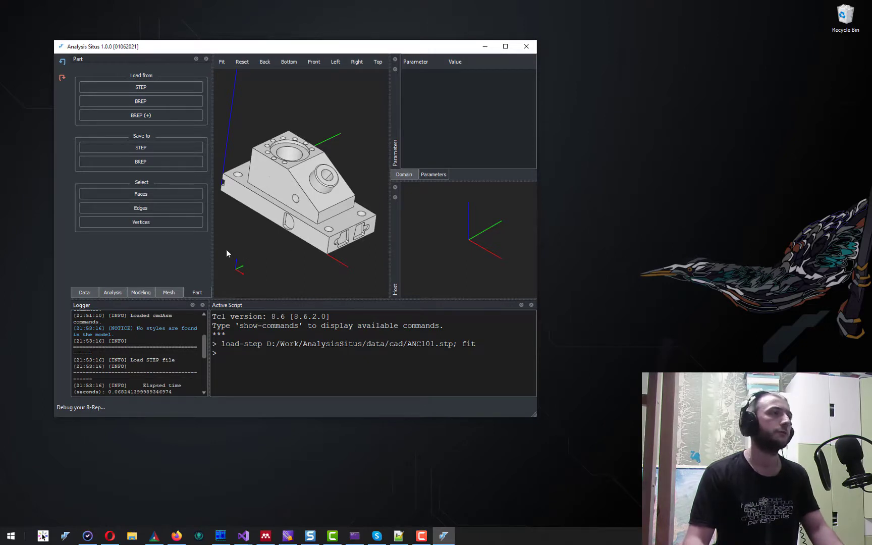
# Step: Color the picked sloped top face of the ANC101 Part pure red
pyautogui.click(85, 292)
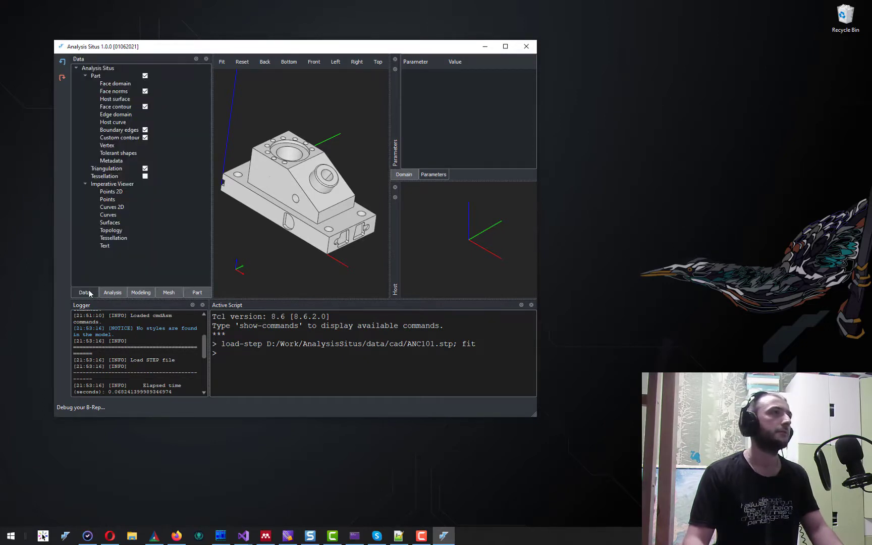
pyautogui.click(95, 75)
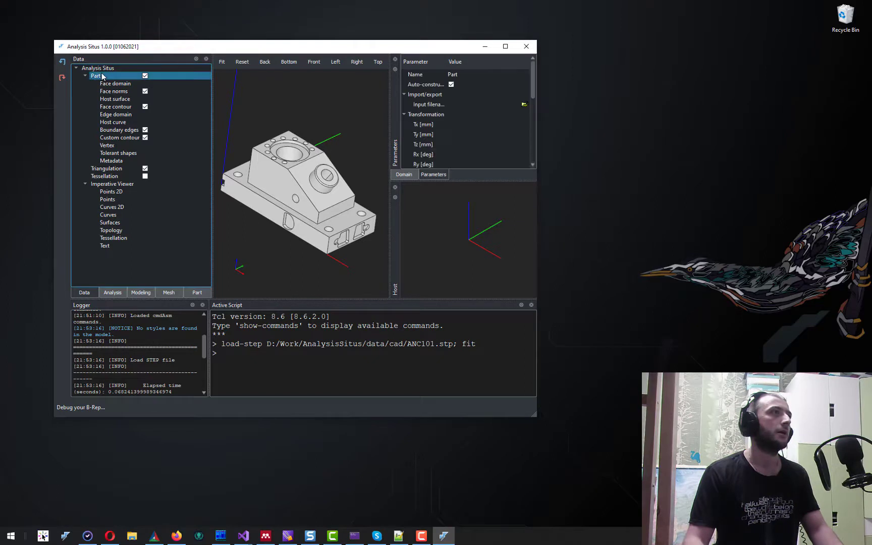
pyautogui.click(266, 162)
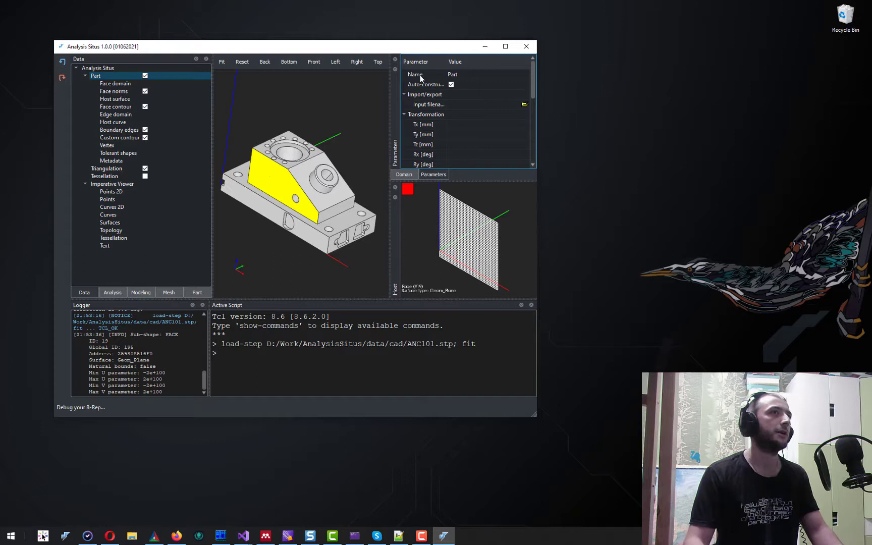
pyautogui.scroll(-5, 480, 101)
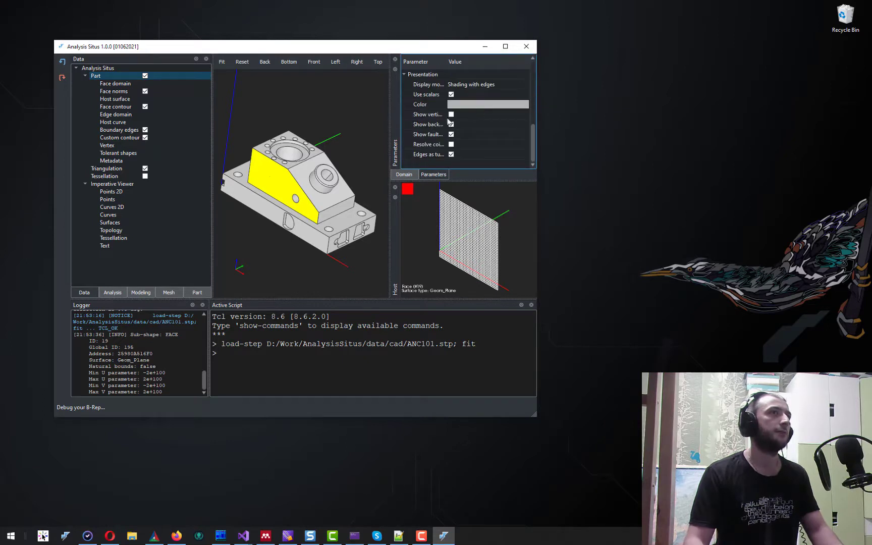
pyautogui.doubleClick(478, 105)
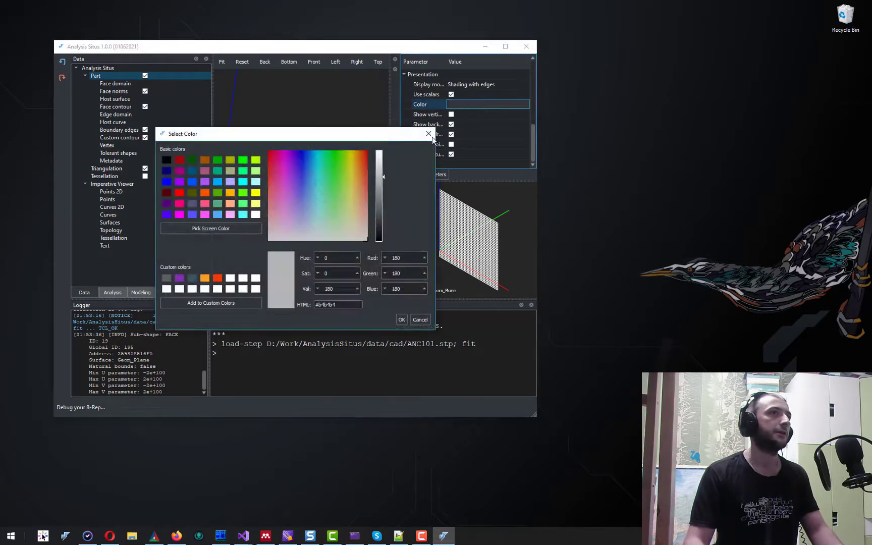
pyautogui.click(182, 193)
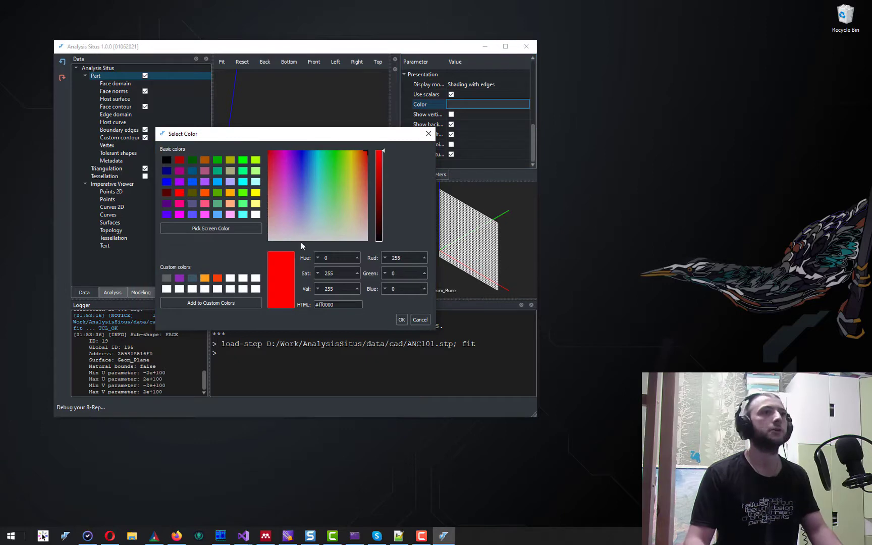
pyautogui.click(402, 319)
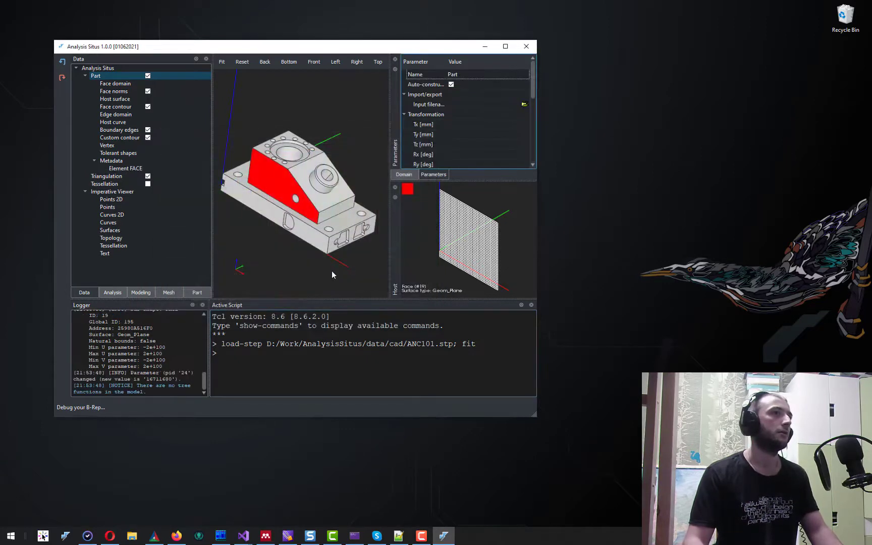
pyautogui.moveTo(332, 271); pyautogui.dragTo(352, 260)
# Step: Run recognize-base-faces from the script console
pyautogui.click(245, 366)
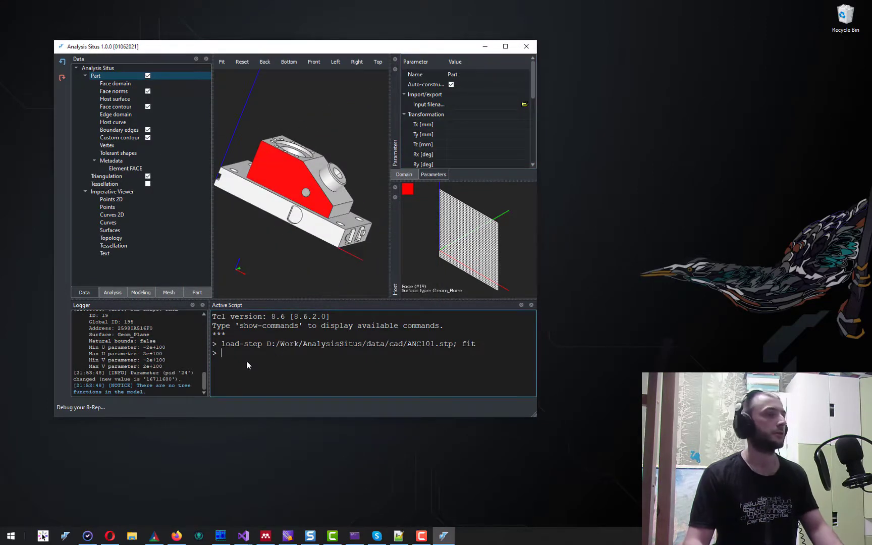
pyautogui.write('rec')
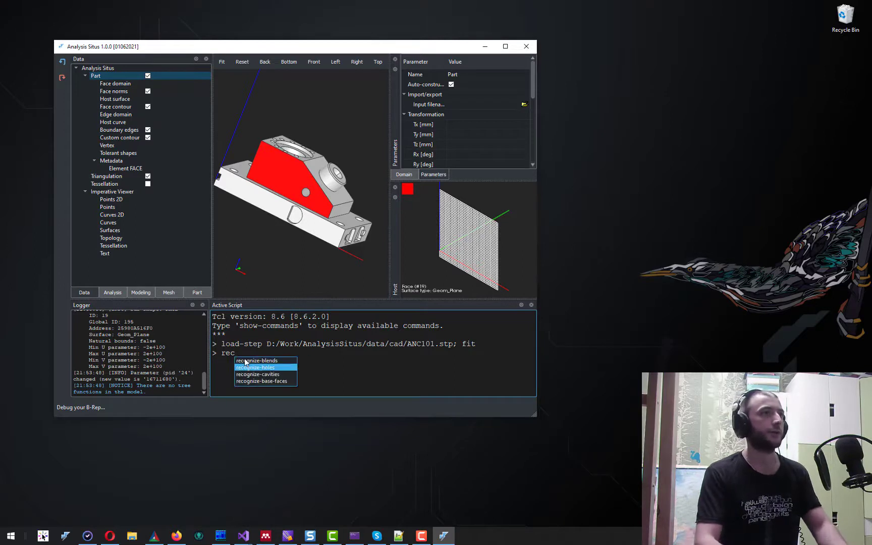
pyautogui.press('Down')
pyautogui.press('Down')
pyautogui.press('Return')
pyautogui.press('Return')
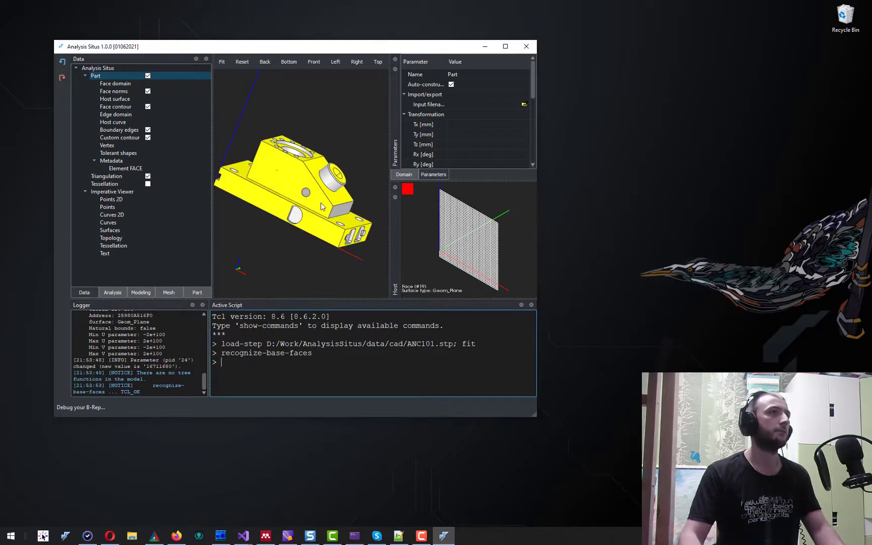
# Step: Inspect single faces: the sloped face, its neighbour, a hole edge and the large side face
pyautogui.click(296, 167)
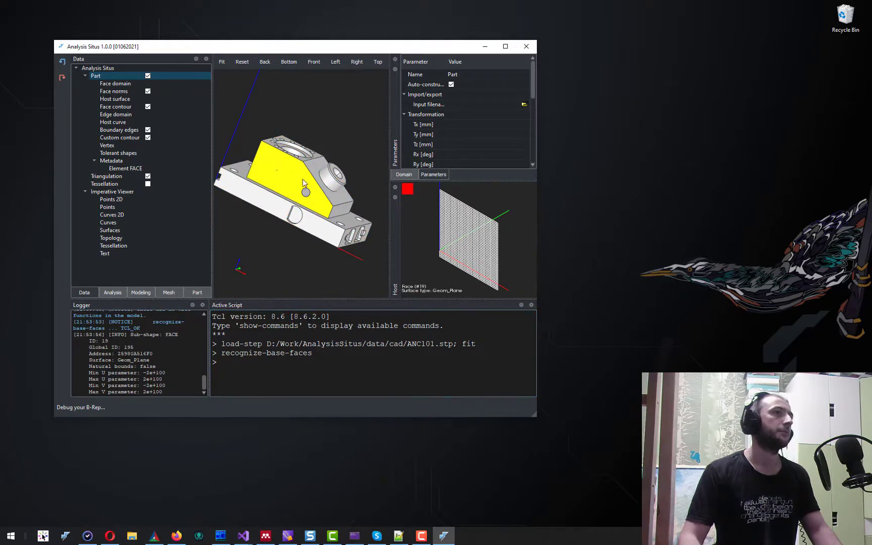
pyautogui.scroll(3, 307, 192)
pyautogui.scroll(2, 318, 201)
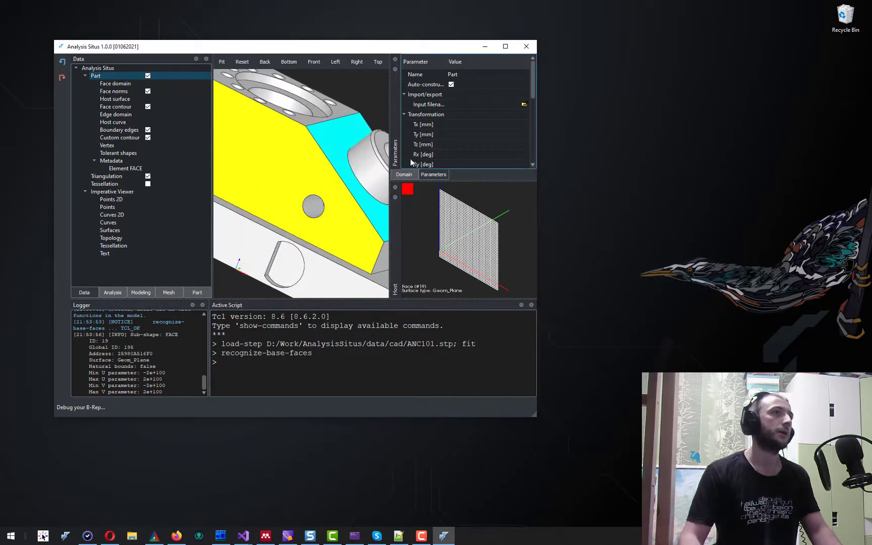
pyautogui.click(403, 175)
pyautogui.click(462, 94)
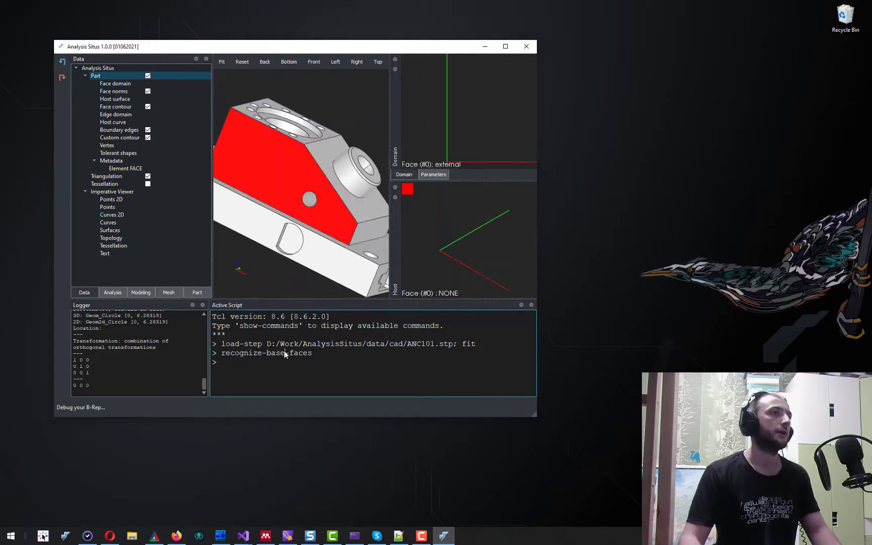
pyautogui.scroll(-2, 296, 203)
pyautogui.click(284, 166)
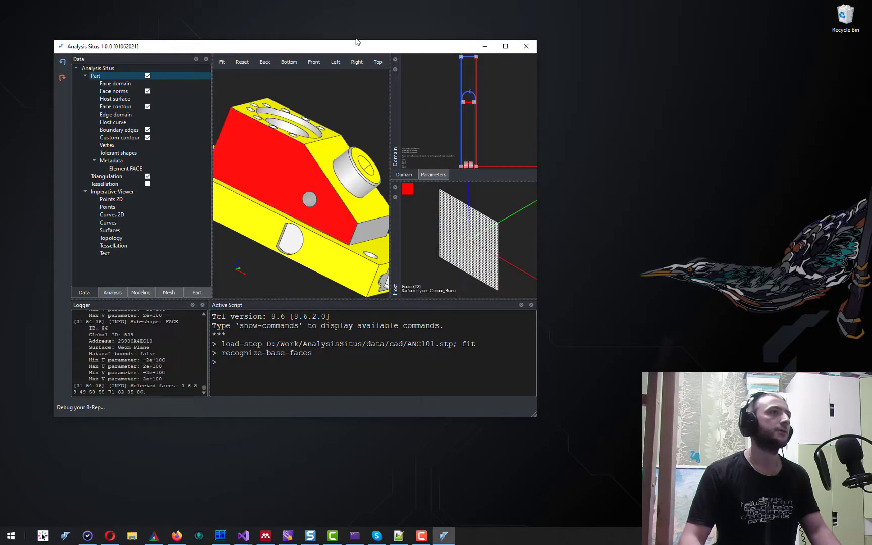
pyautogui.scroll(-3, 365, 129)
pyautogui.moveTo(364, 125); pyautogui.dragTo(384, 149)
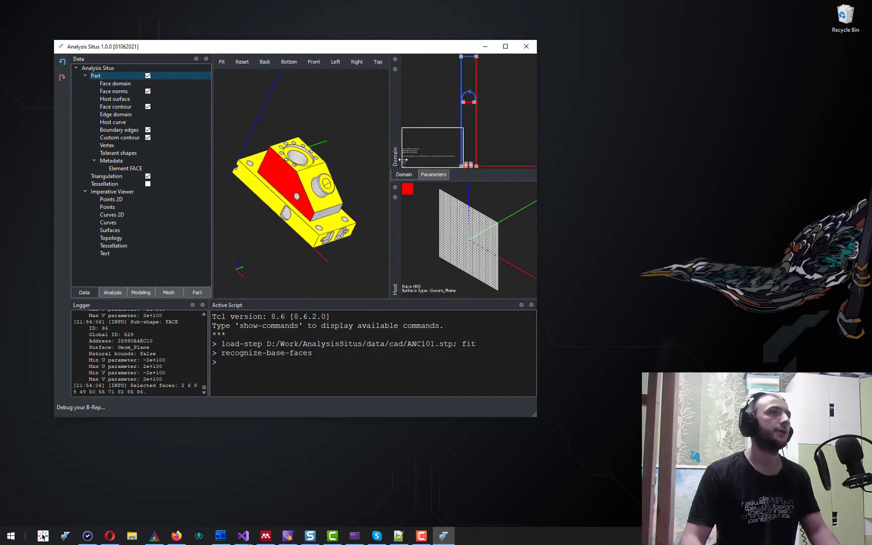
# Step: Change the part's presentation colour to pure blue (#0000ff) and orbit to the red face
pyautogui.click(433, 174)
pyautogui.scroll(-5, 439, 138)
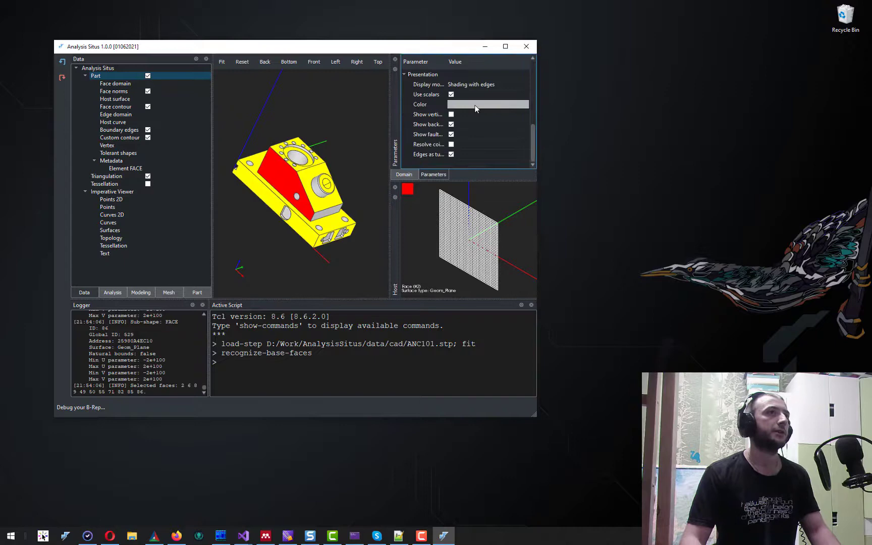
pyautogui.click(487, 104)
pyautogui.click(167, 182)
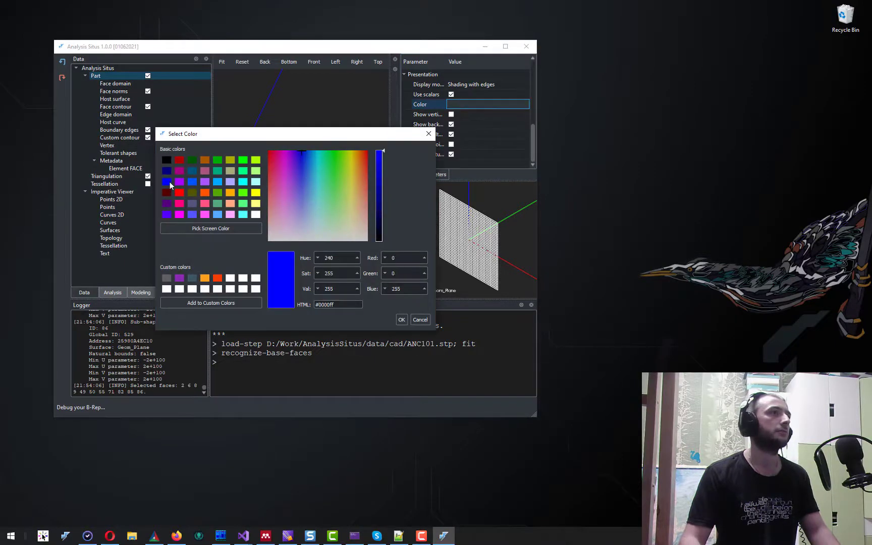
pyautogui.click(401, 320)
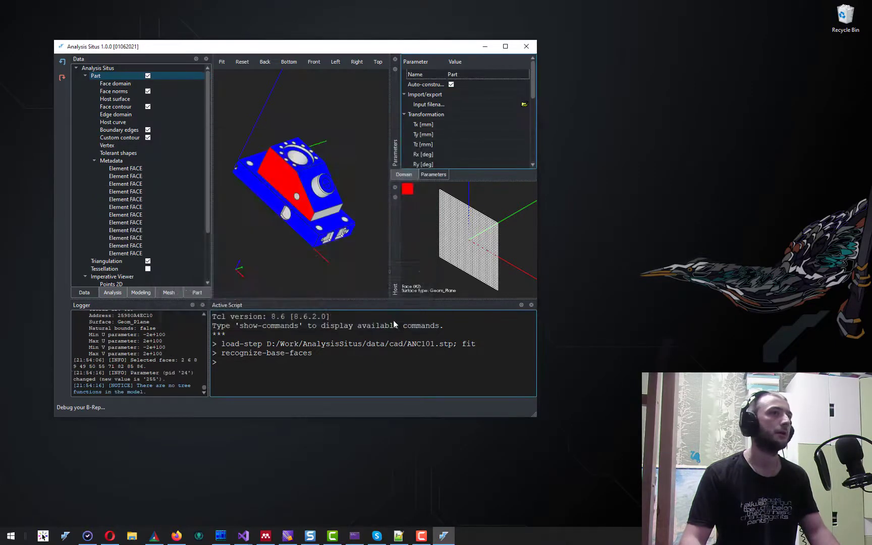
pyautogui.moveTo(253, 261); pyautogui.dragTo(299, 265)
pyautogui.click(197, 293)
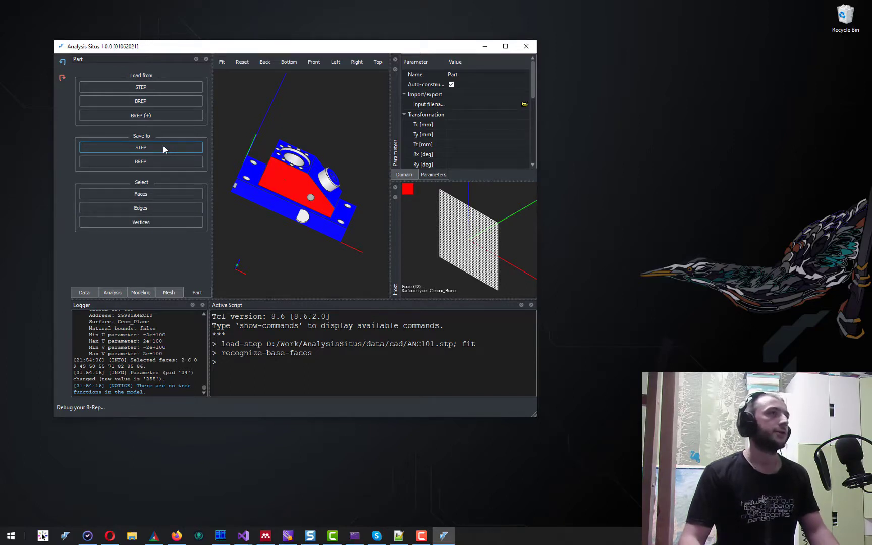
# Step: Export with save-gltf -filename C:/users/user/Desktop/test.glb and open the file from the Desktop
pyautogui.click(244, 368)
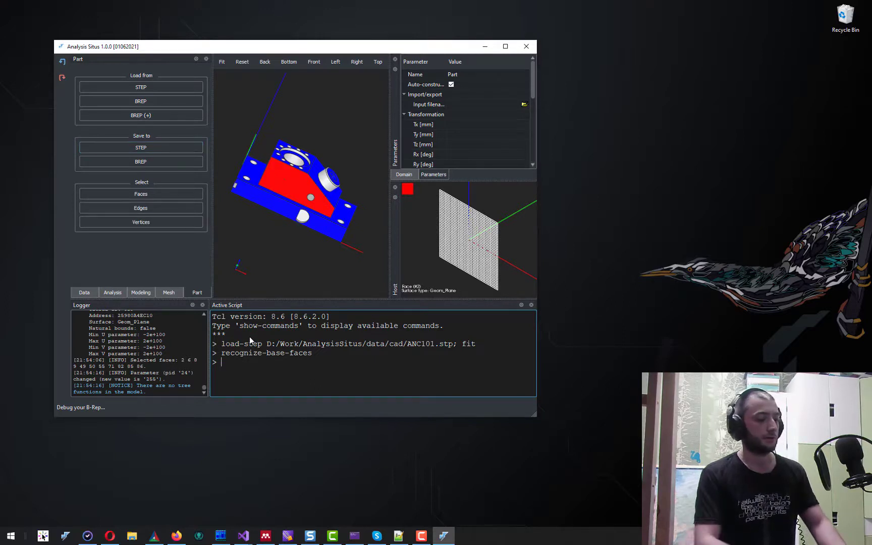
pyautogui.write('save-')
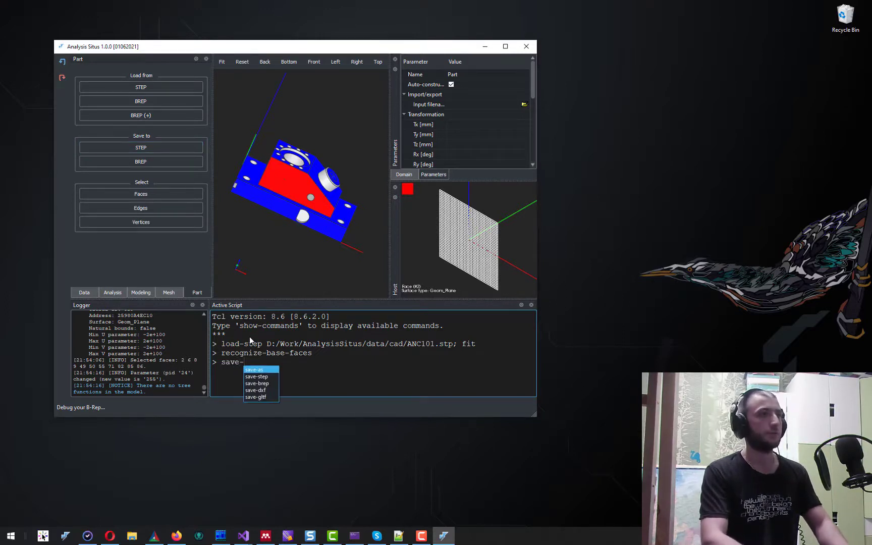
pyautogui.write('gltf -fi')
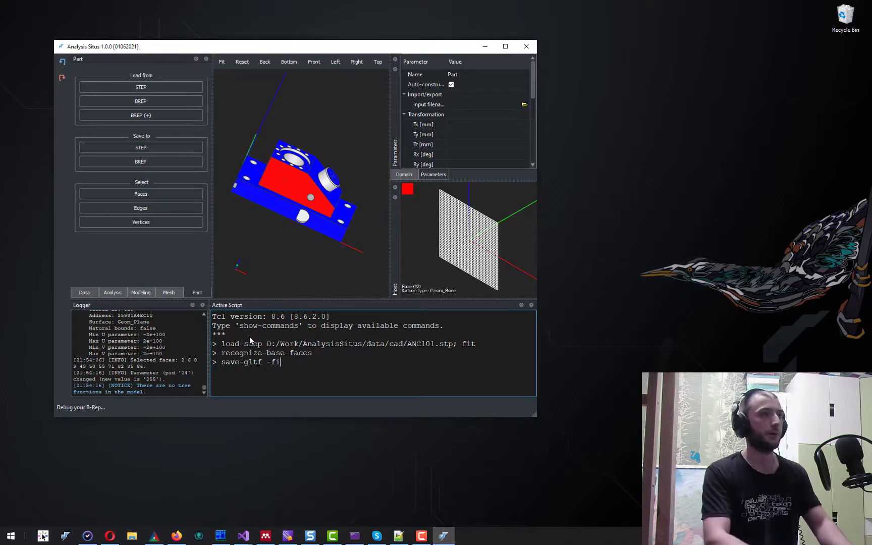
pyautogui.write('lename')
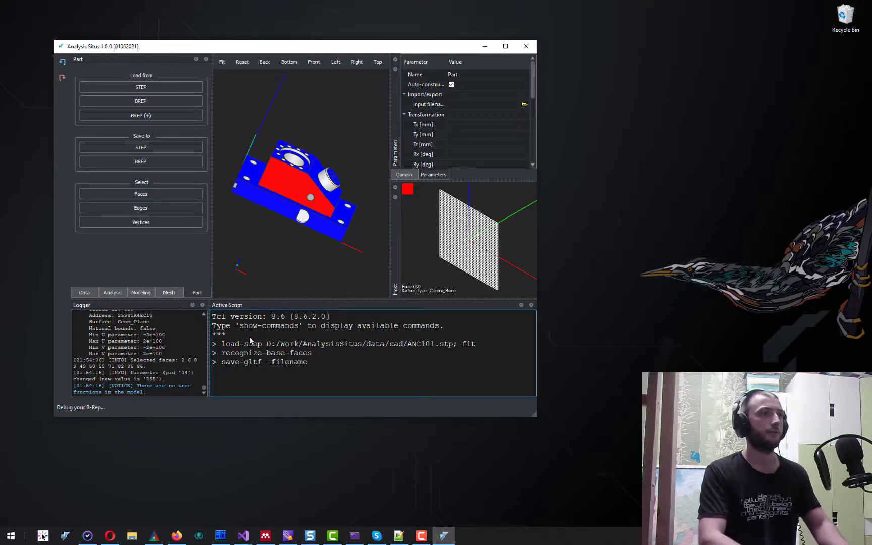
pyautogui.write(' C')
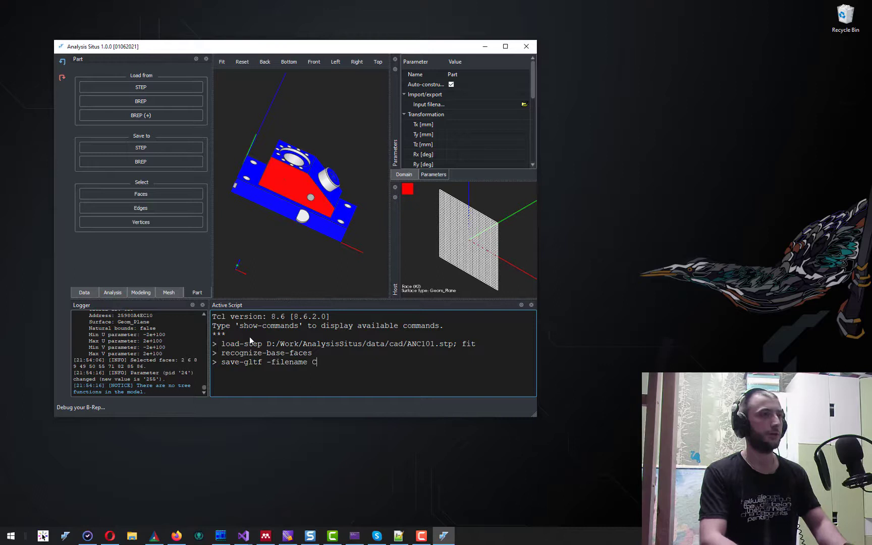
pyautogui.write(':/user')
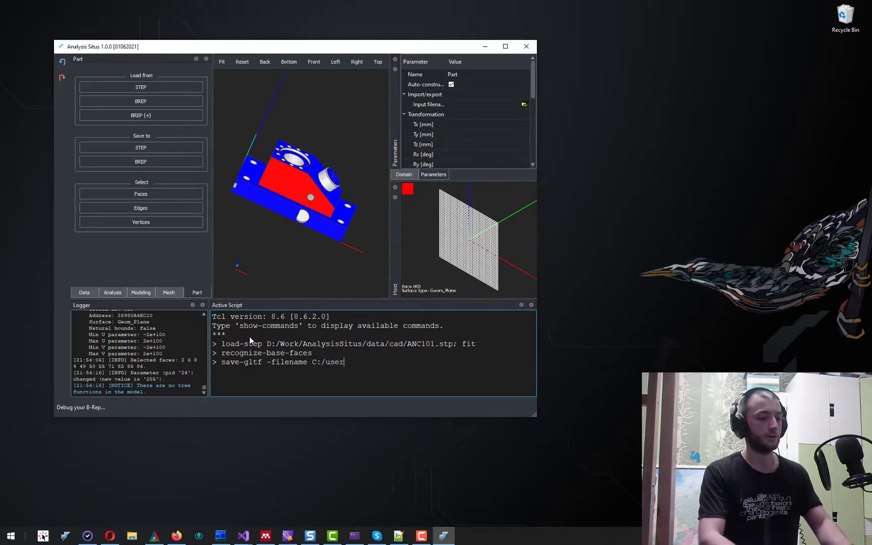
pyautogui.write('s/user/')
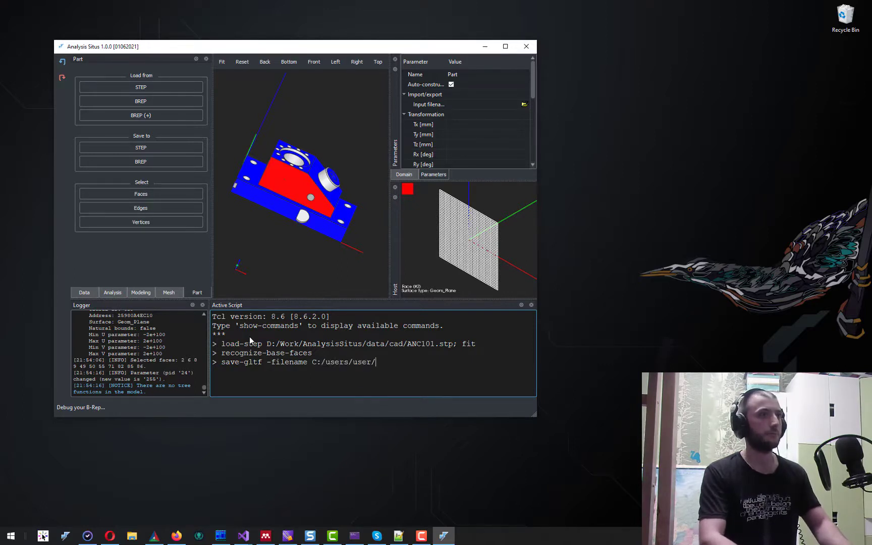
pyautogui.write('Des')
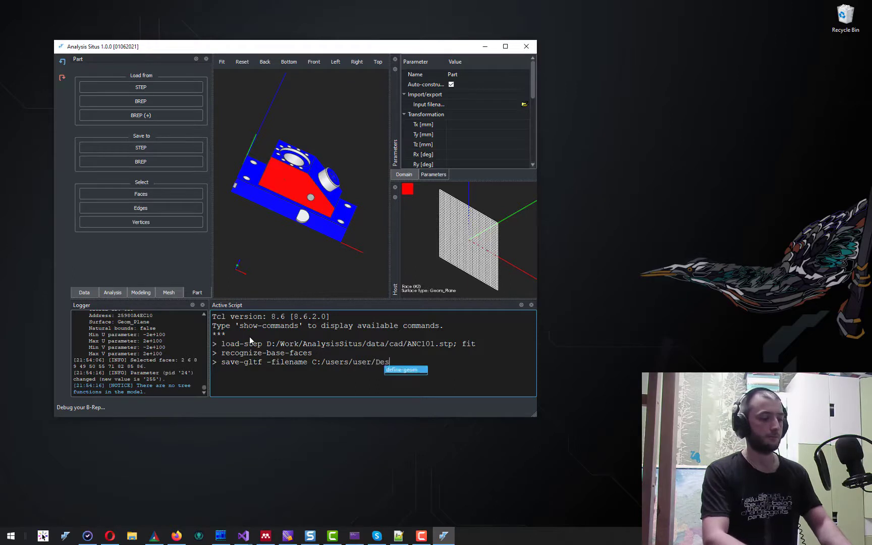
pyautogui.write('ktop/tes')
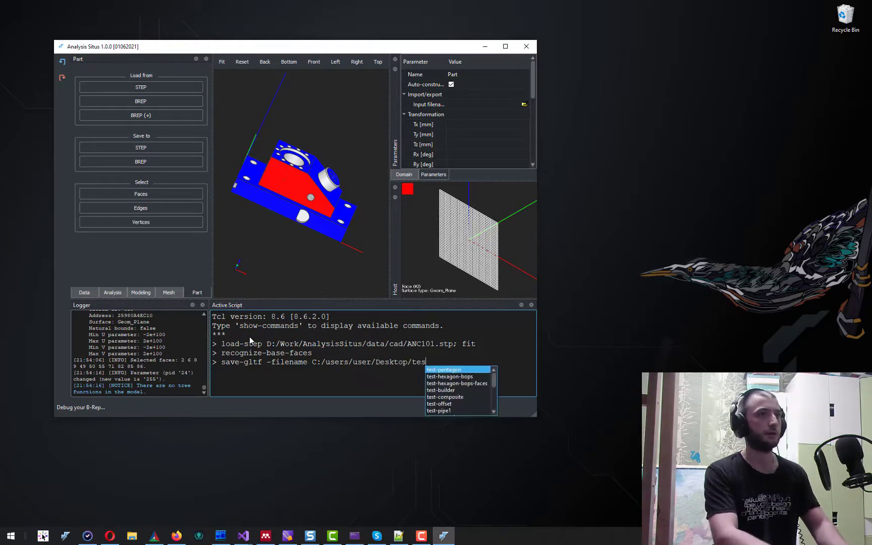
pyautogui.write('t.glb')
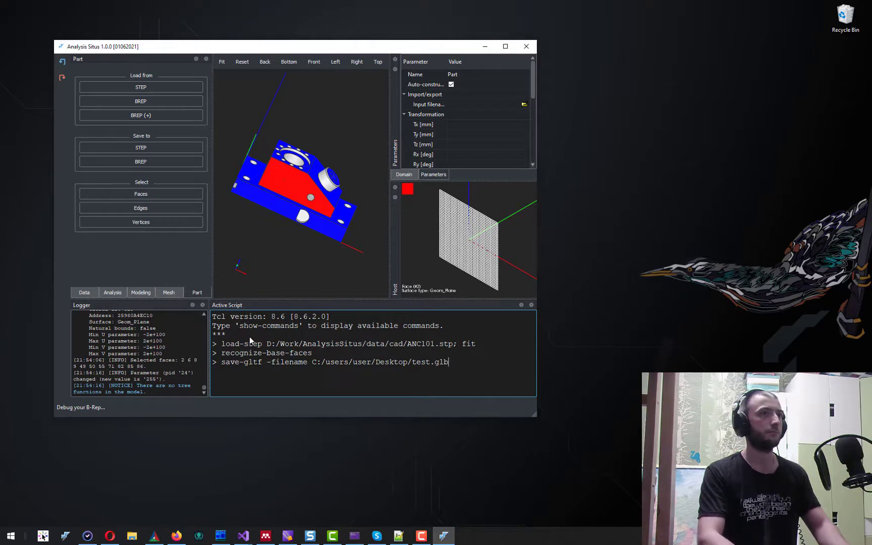
pyautogui.press('Return')
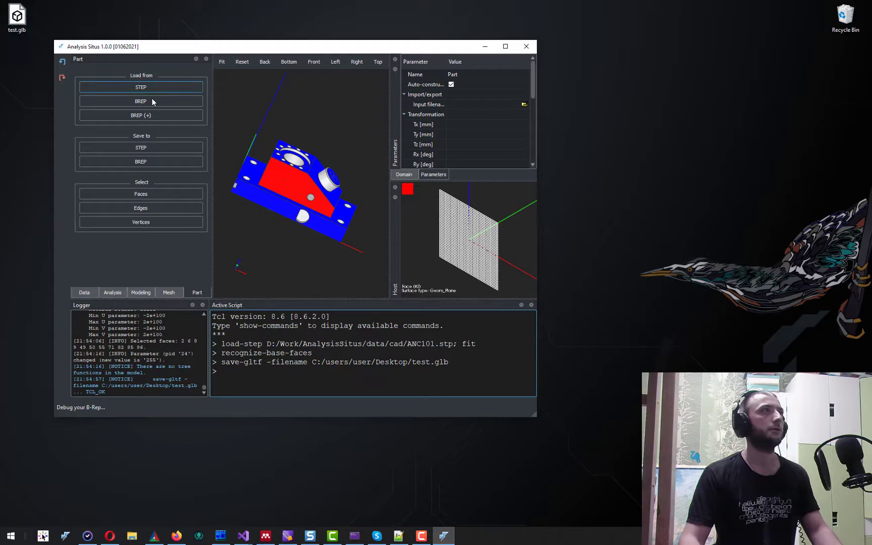
pyautogui.doubleClick(24, 22)
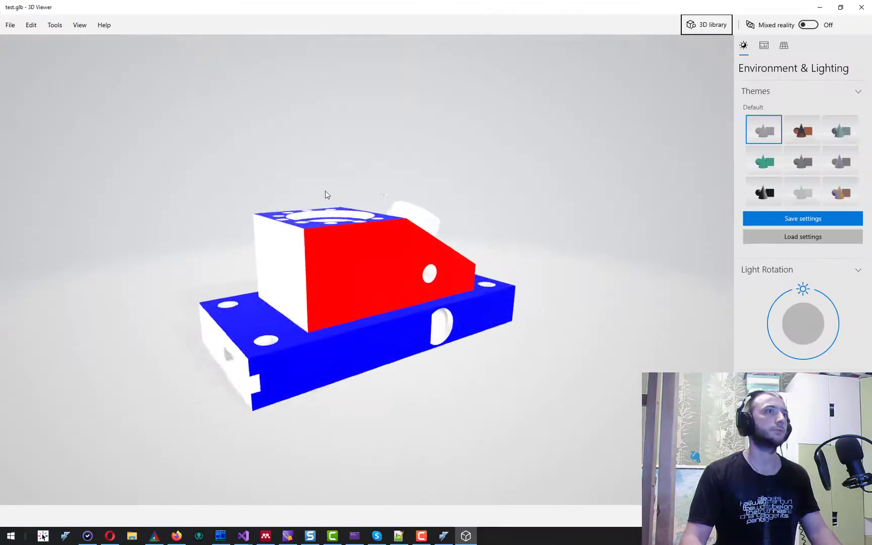
# Step: Orbit the test.glb model in 3D Viewer, then launch Chrome
pyautogui.moveTo(432, 187); pyautogui.dragTo(420, 212)
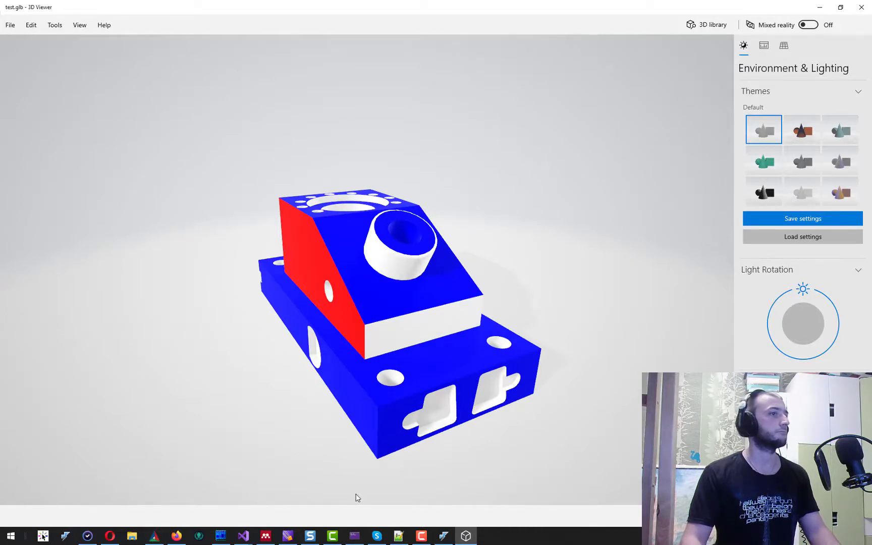
pyautogui.click(10, 536)
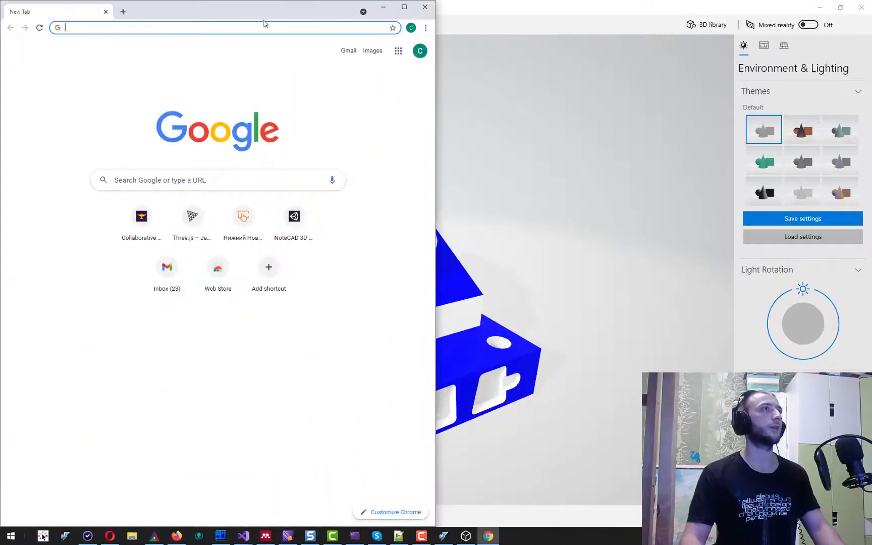
# Step: Go to threejs.org and open its online editor
pyautogui.click(259, 26)
pyautogui.write('threejs')
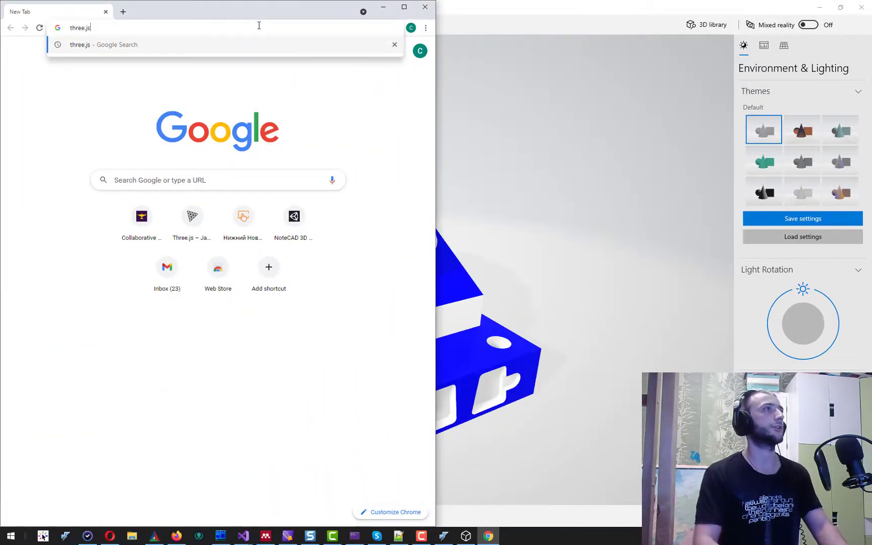
pyautogui.write('.')
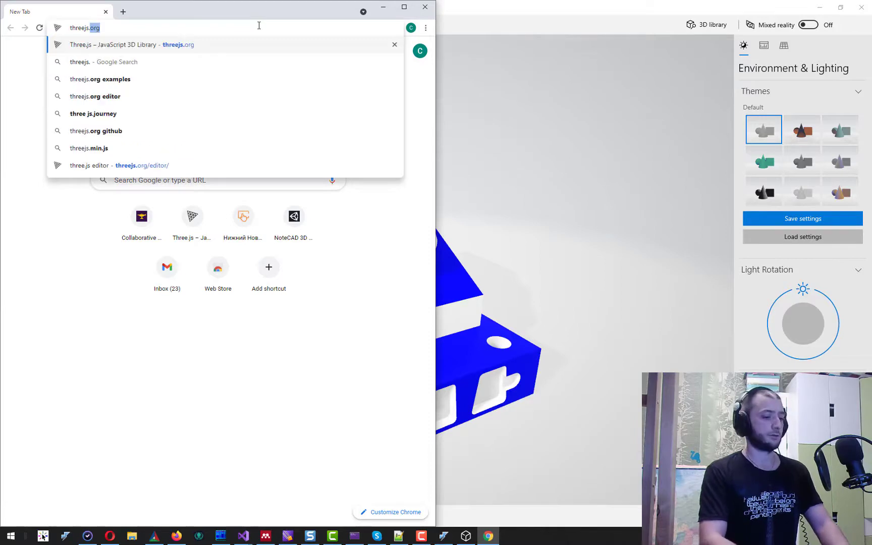
pyautogui.press('BackSpace')
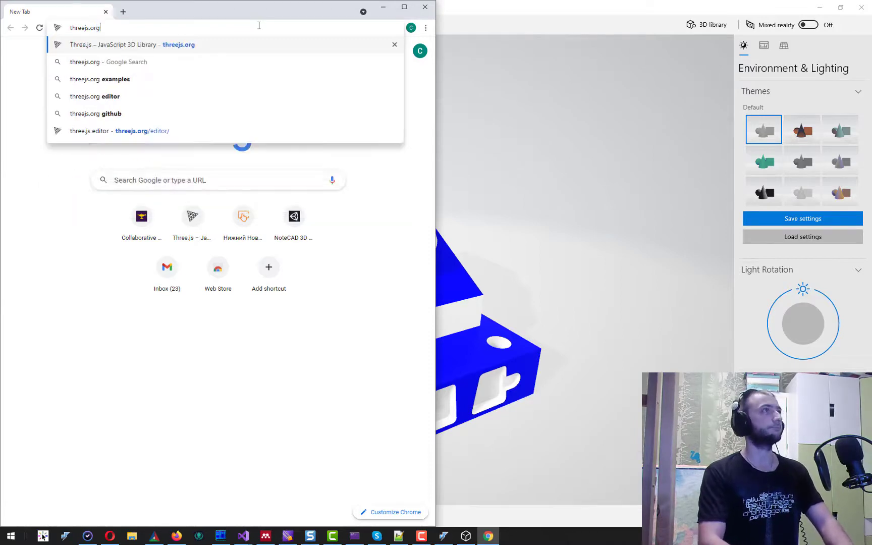
pyautogui.press('Return')
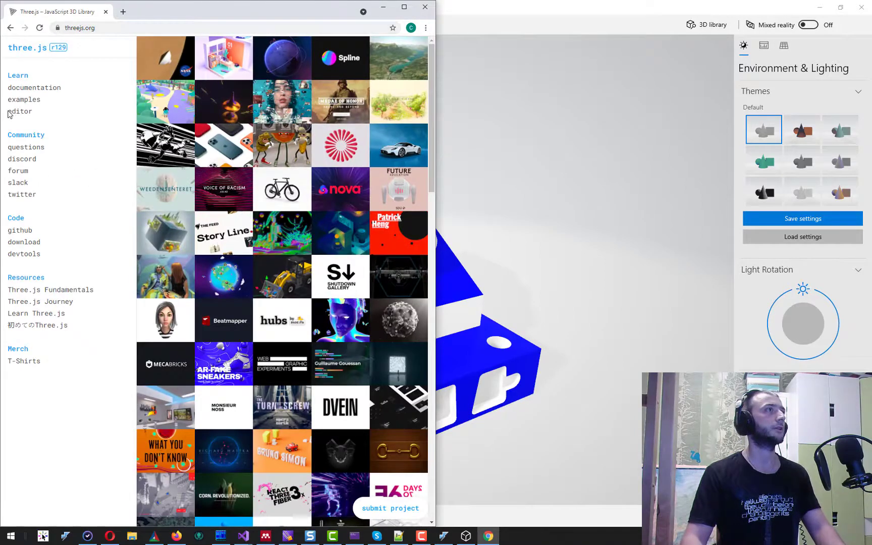
pyautogui.click(9, 113)
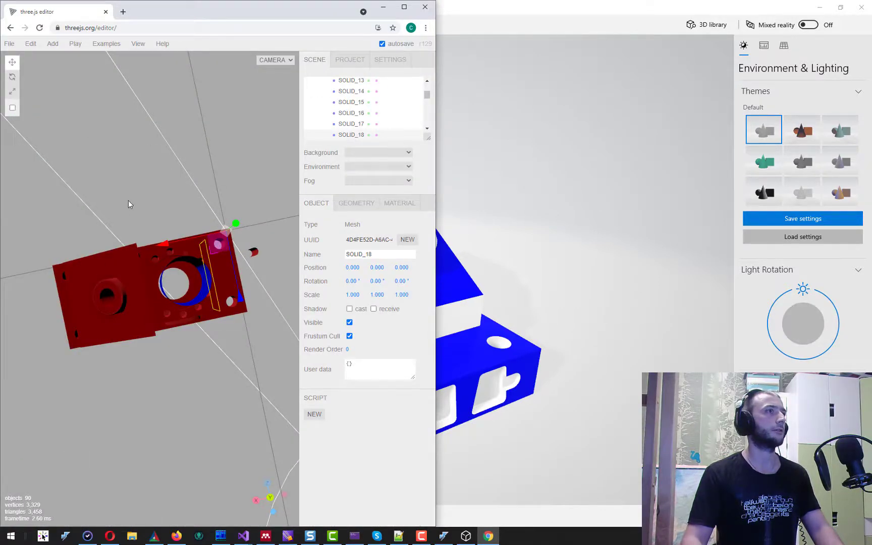
# Step: Delete the previously loaded test.glb group from the editor scene
pyautogui.moveTo(128, 200); pyautogui.dragTo(156, 144)
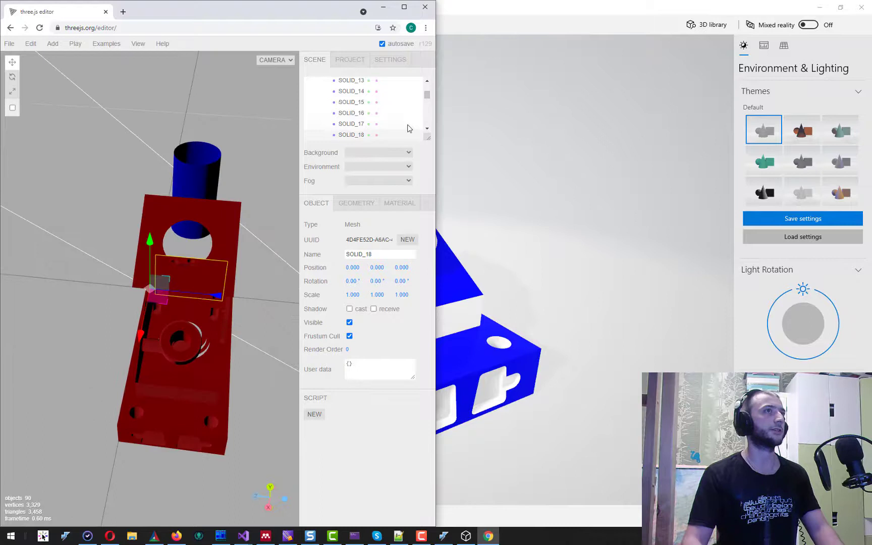
pyautogui.moveTo(427, 96); pyautogui.dragTo(427, 83)
pyautogui.click(342, 115)
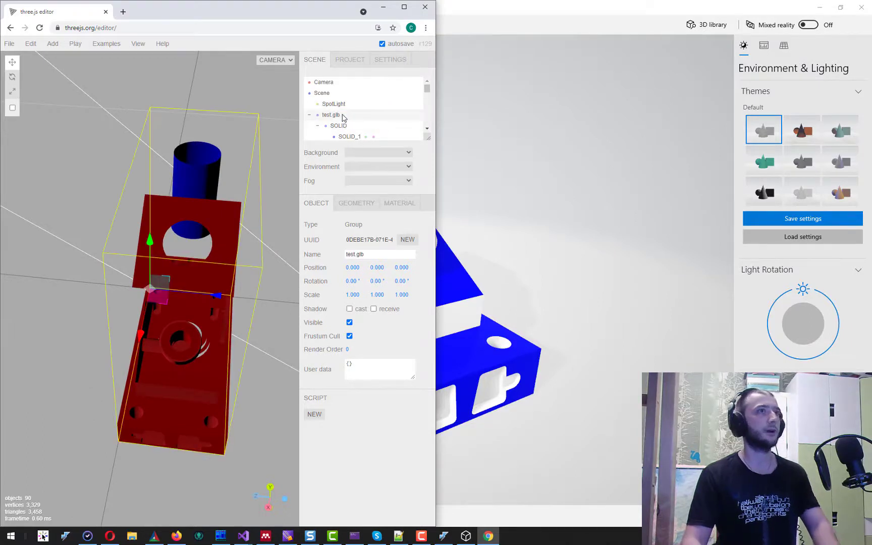
pyautogui.press('Delete')
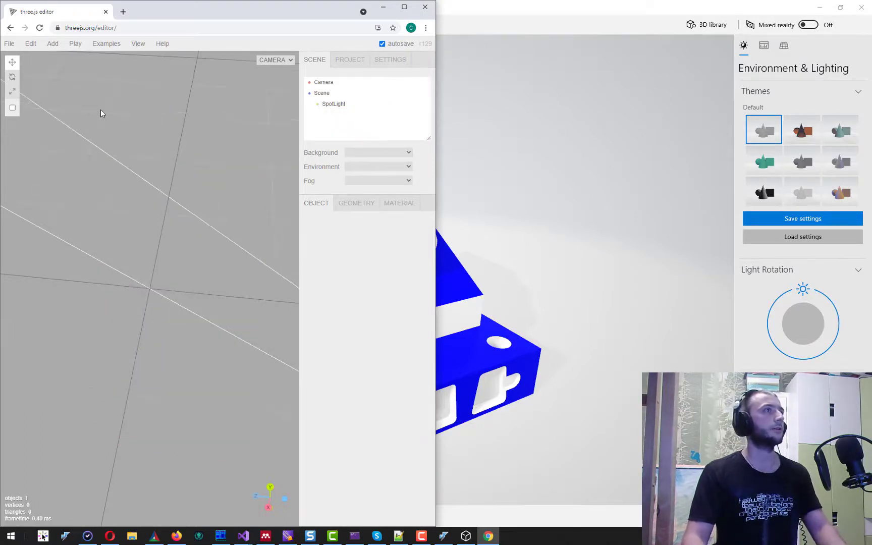
pyautogui.scroll(-6, 116, 121)
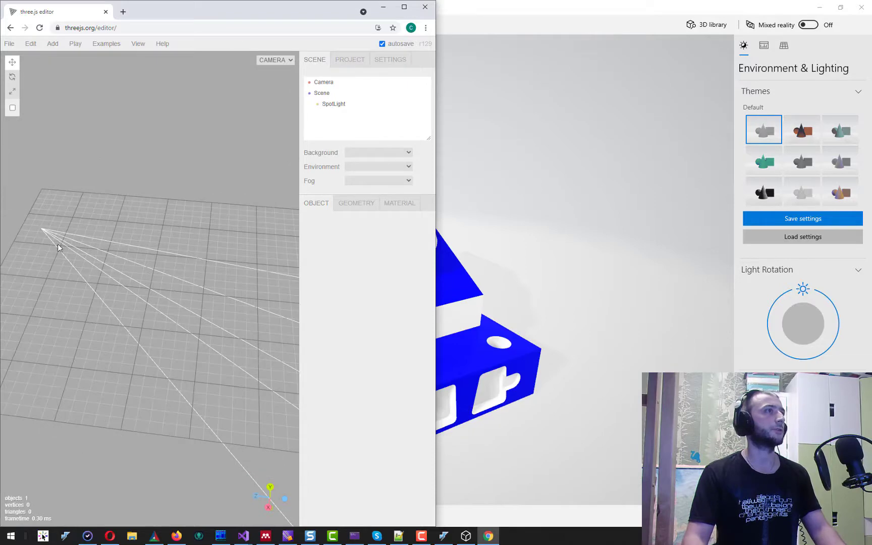
# Step: Maximize the browser window and choose File > Import
pyautogui.click(404, 7)
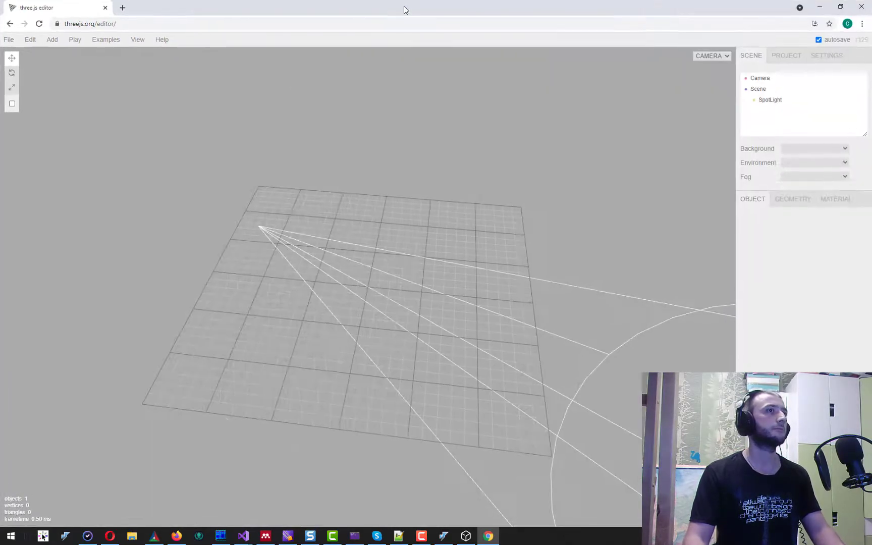
pyautogui.scroll(-5, 417, 215)
pyautogui.scroll(8, 498, 233)
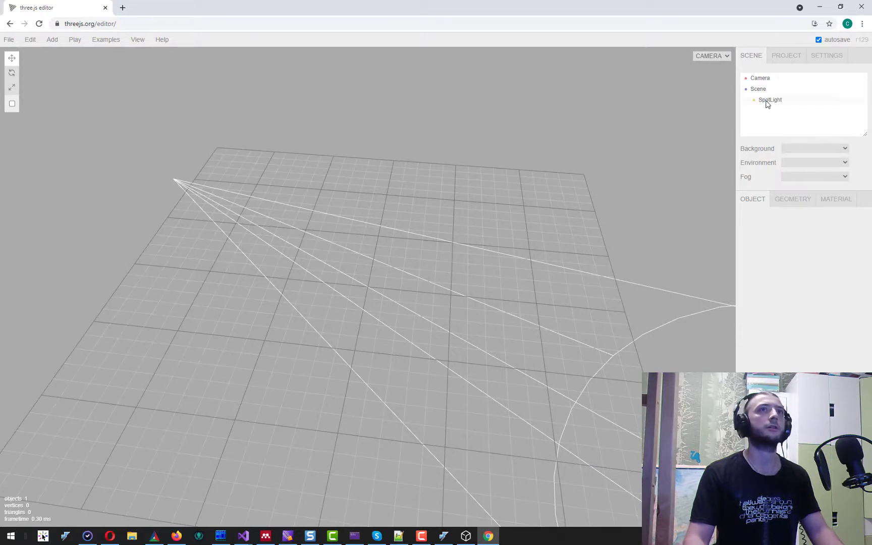
pyautogui.moveTo(15, 47)
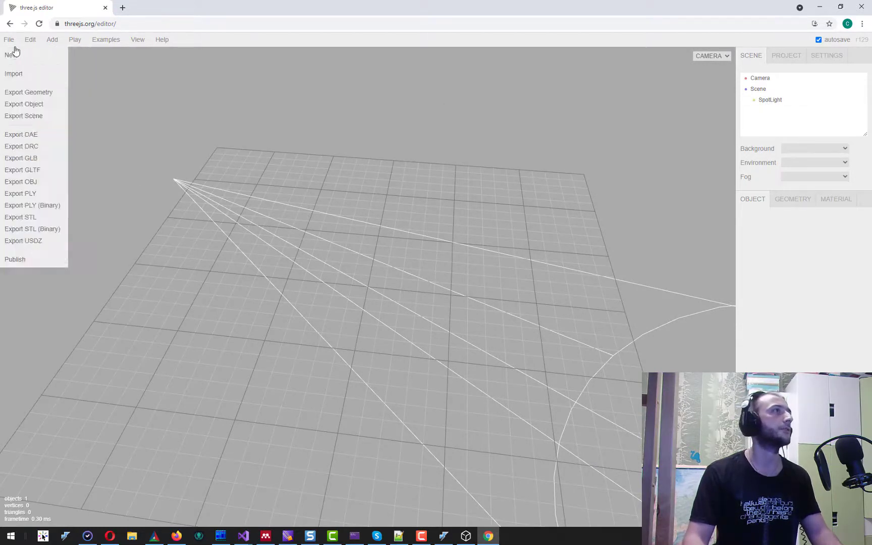
pyautogui.click(15, 74)
# Step: Import test.glb, focus and orbit around it, and snap the browser to the left half
pyautogui.doubleClick(103, 68)
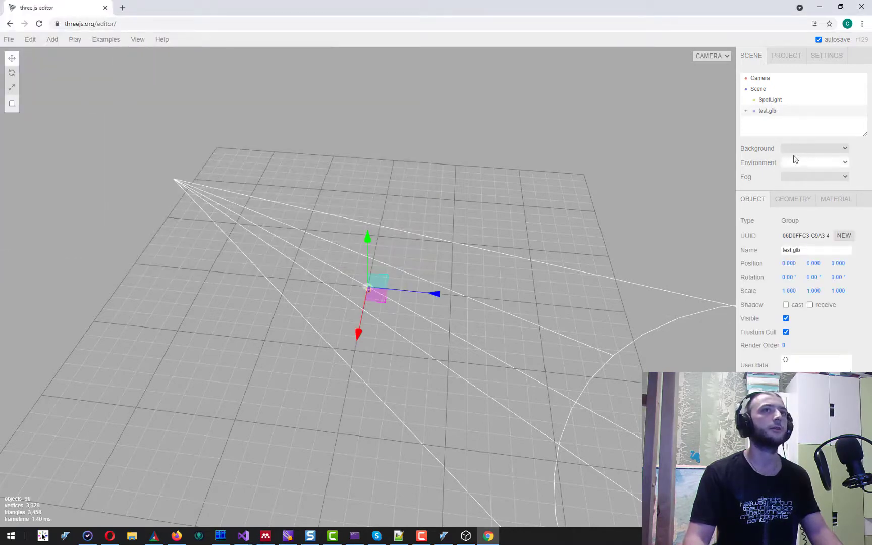
pyautogui.doubleClick(775, 111)
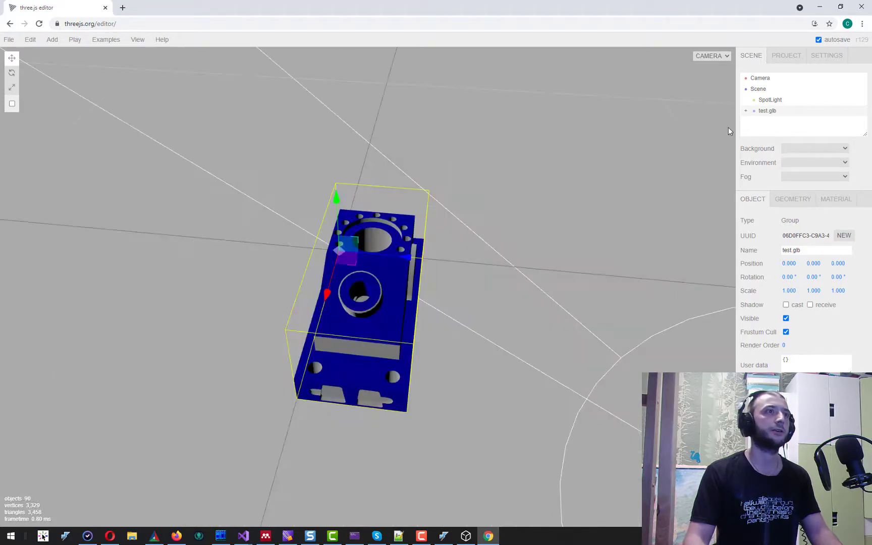
pyautogui.moveTo(550, 275); pyautogui.dragTo(608, 302)
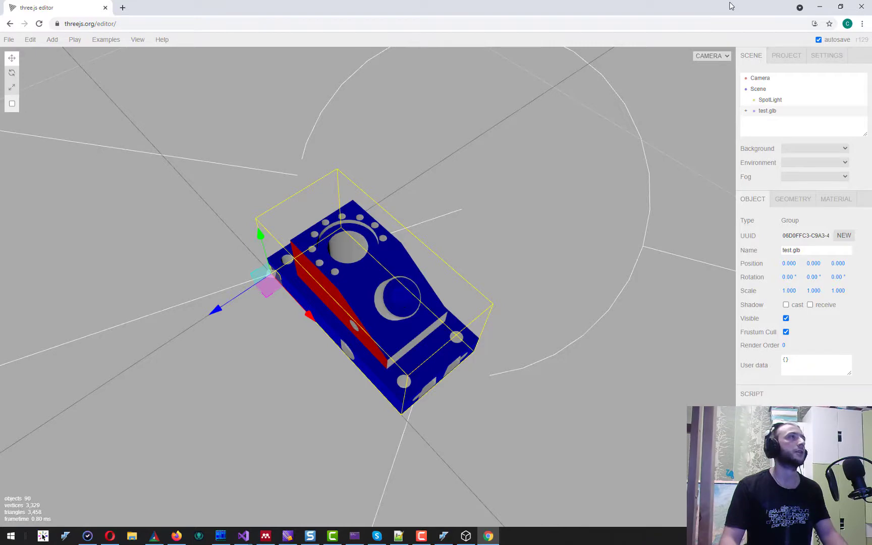
pyautogui.moveTo(730, 6); pyautogui.dragTo(1, 268)
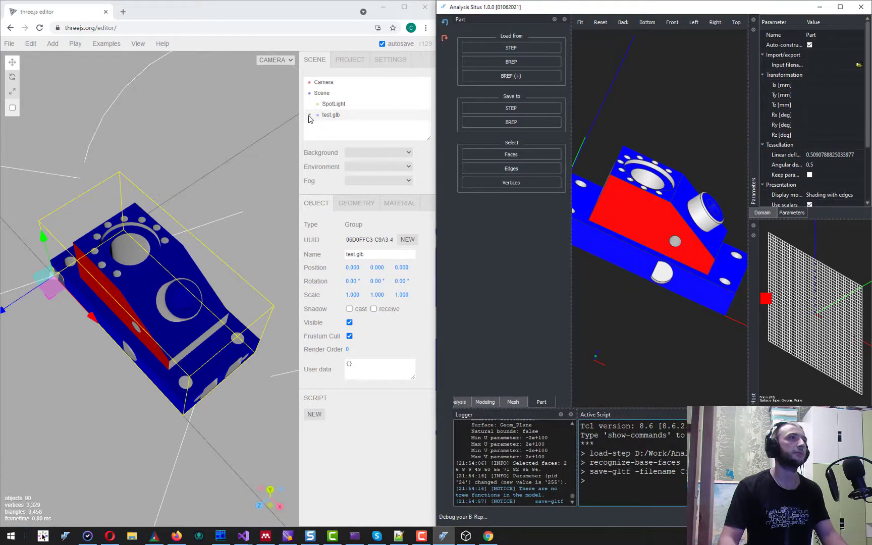
# Step: Expand test.glb and its SOLID group in the outliner and inspect SOLID_16
pyautogui.click(310, 116)
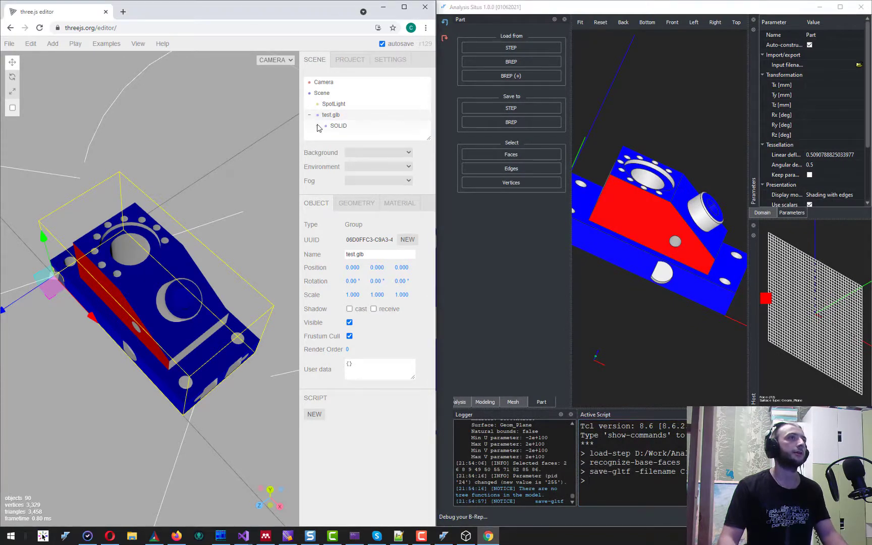
pyautogui.click(318, 126)
pyautogui.scroll(-1, 355, 119)
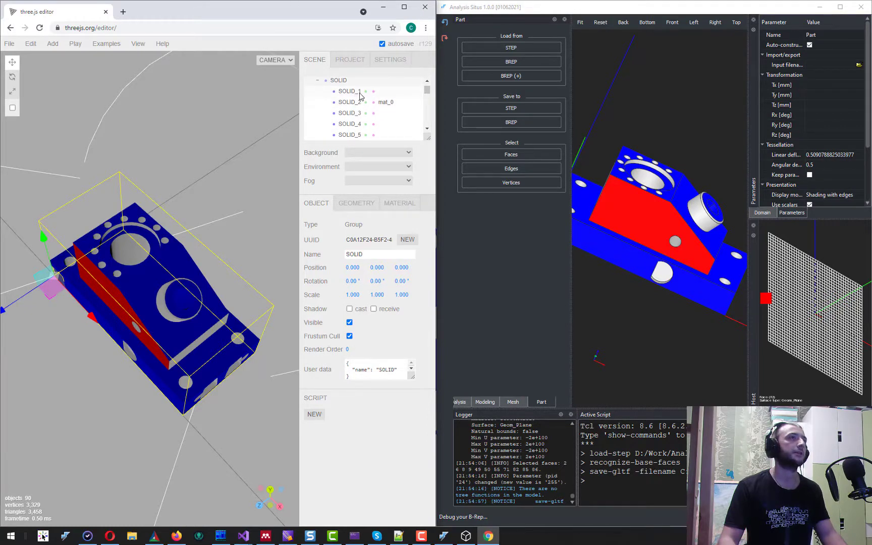
pyautogui.scroll(-2, 357, 109)
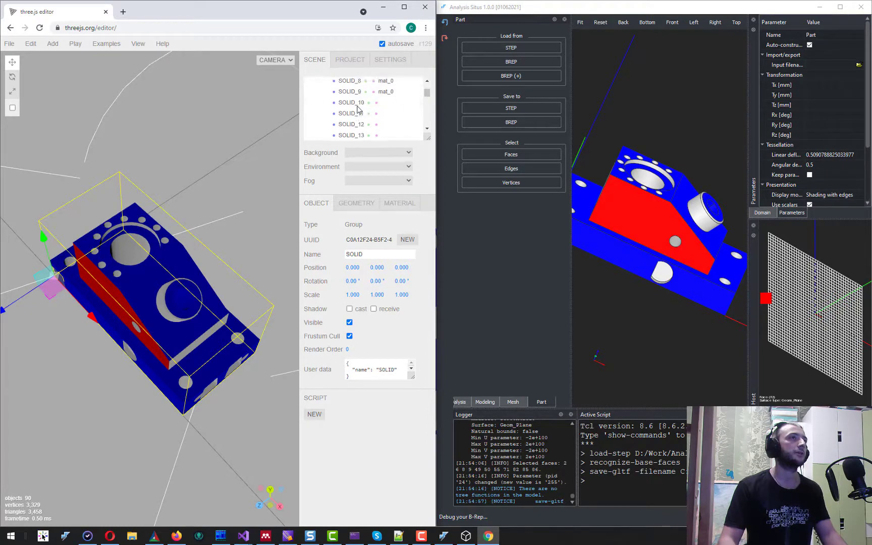
pyautogui.scroll(-1, 358, 109)
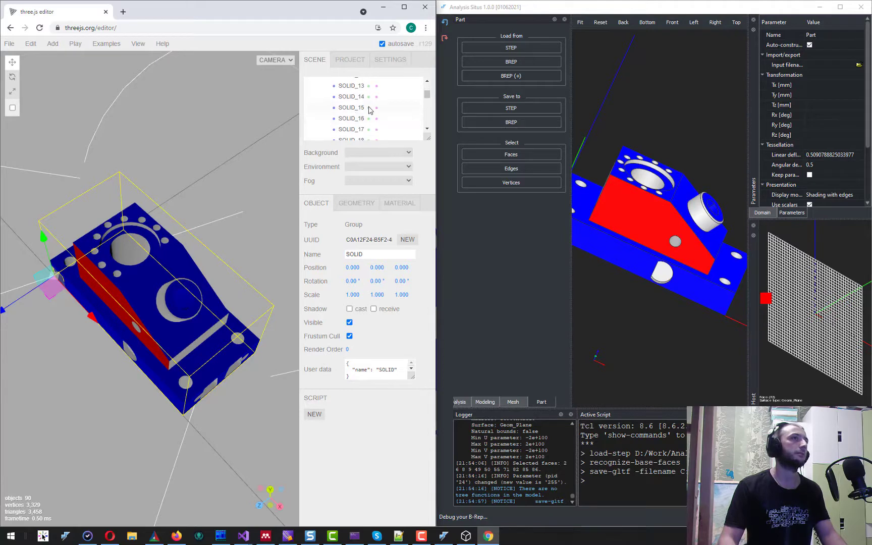
pyautogui.click(355, 120)
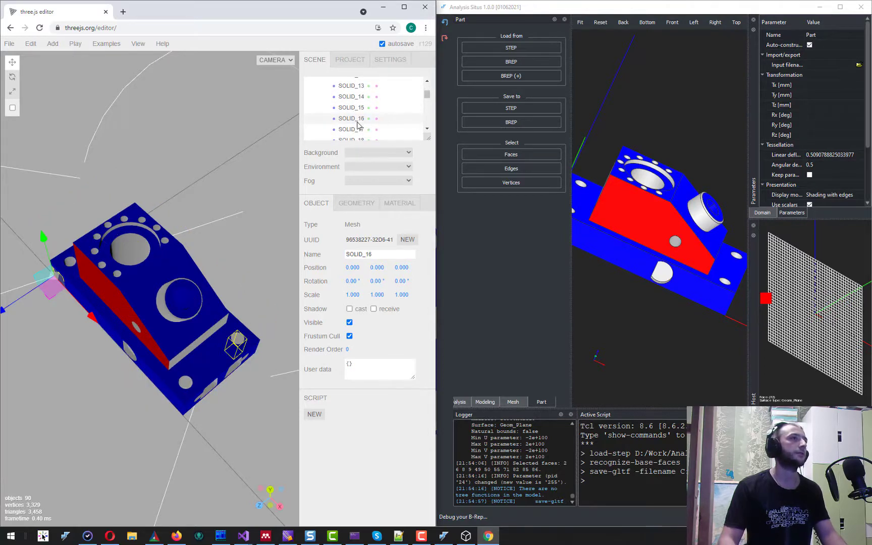
# Step: Lift the top plate mesh SOLID_49 upward to Y position 0.201
pyautogui.click(152, 260)
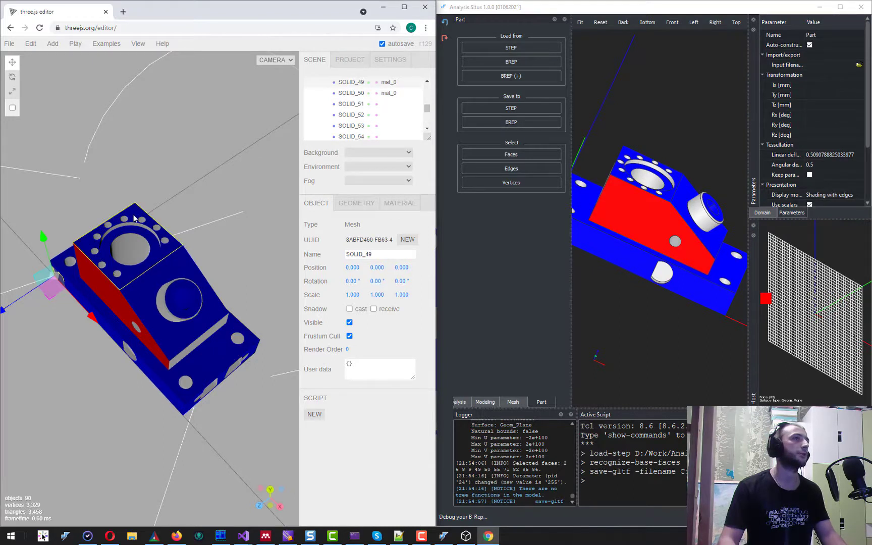
pyautogui.scroll(1, 361, 127)
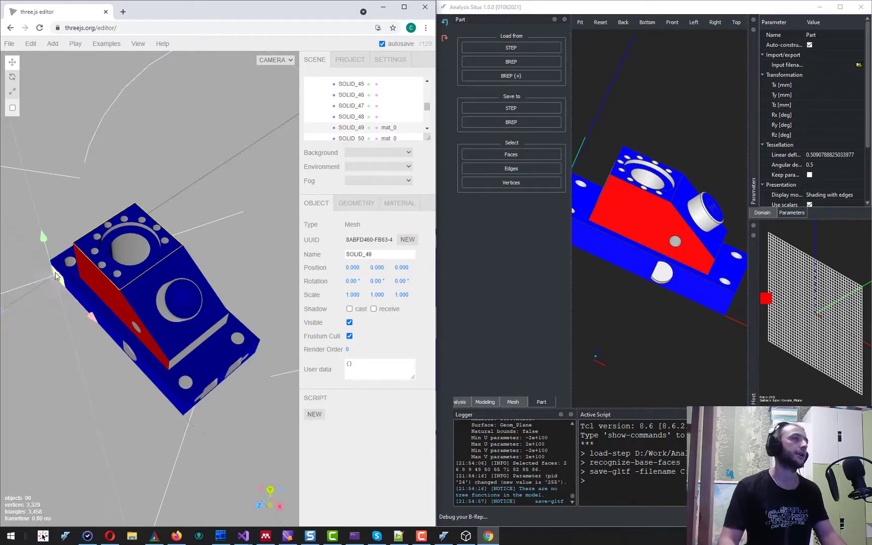
pyautogui.moveTo(44, 240); pyautogui.dragTo(26, 166)
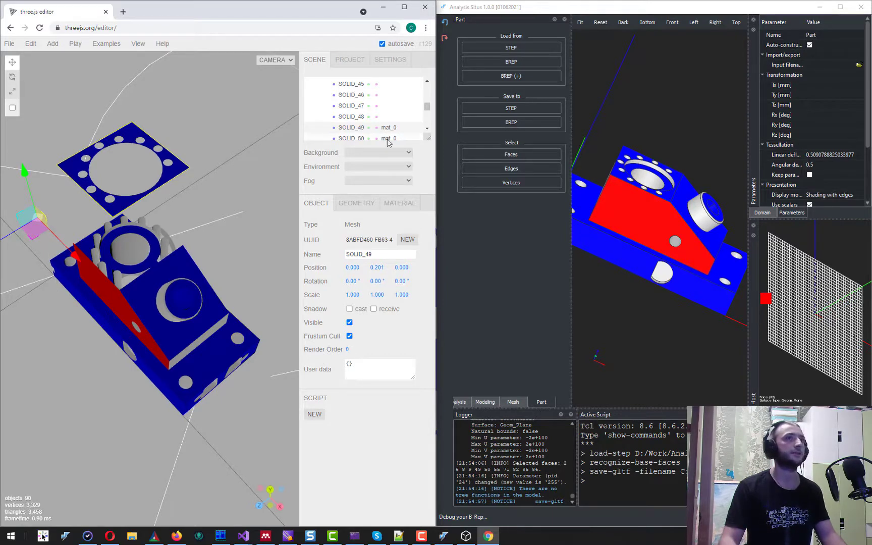
# Step: Identify the top face in Analysis Situs as Face #49 (Geom_Plane), then pick the red sloped face SOLID_19
pyautogui.click(676, 188)
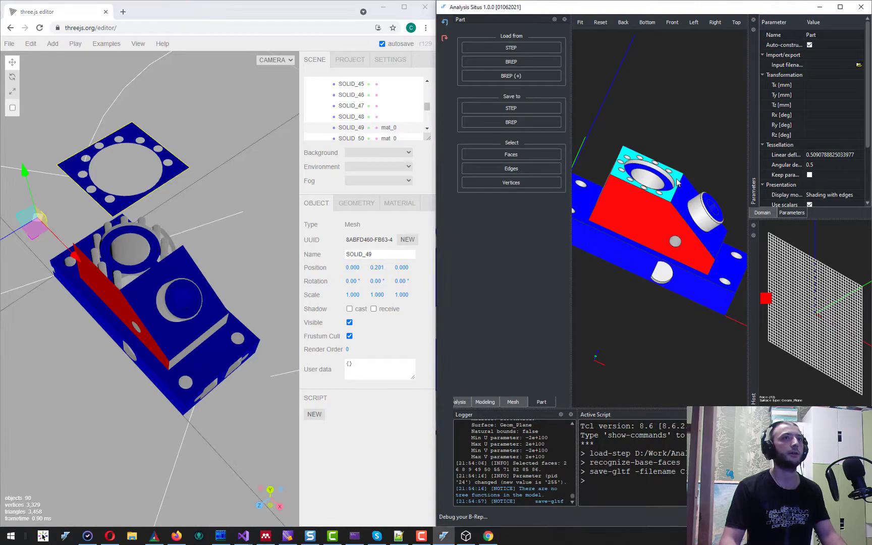
pyautogui.click(678, 182)
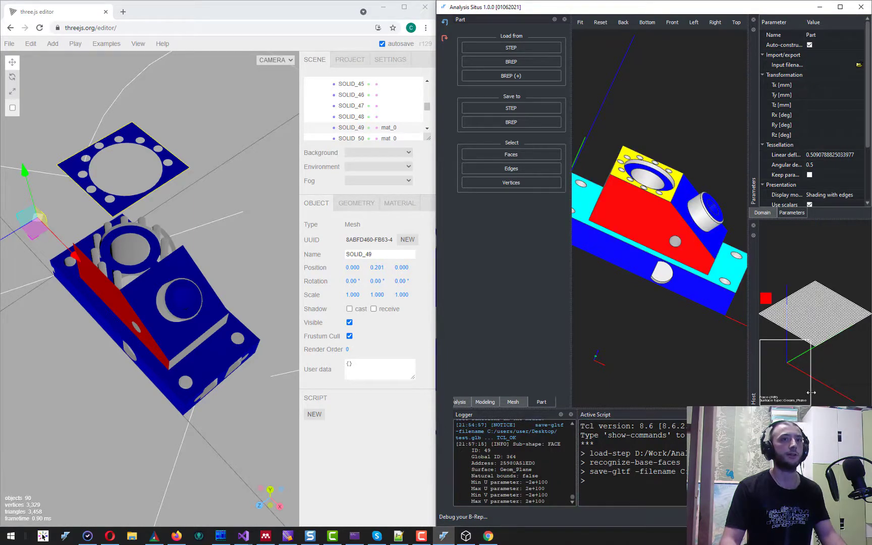
pyautogui.moveTo(810, 392); pyautogui.dragTo(869, 392)
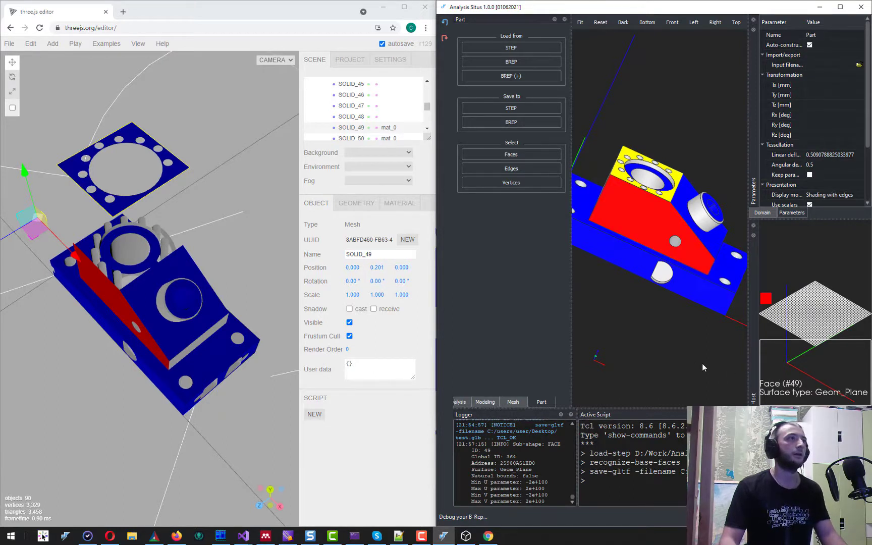
pyautogui.click(127, 314)
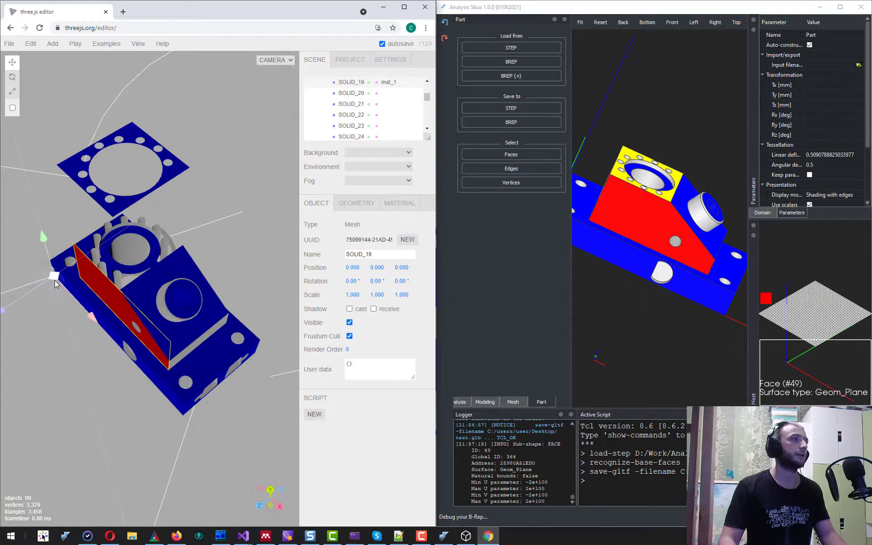
# Step: Raise the red sloped face mesh SOLID_19 out of the part to Y 0.201
pyautogui.moveTo(51, 265); pyautogui.dragTo(41, 196)
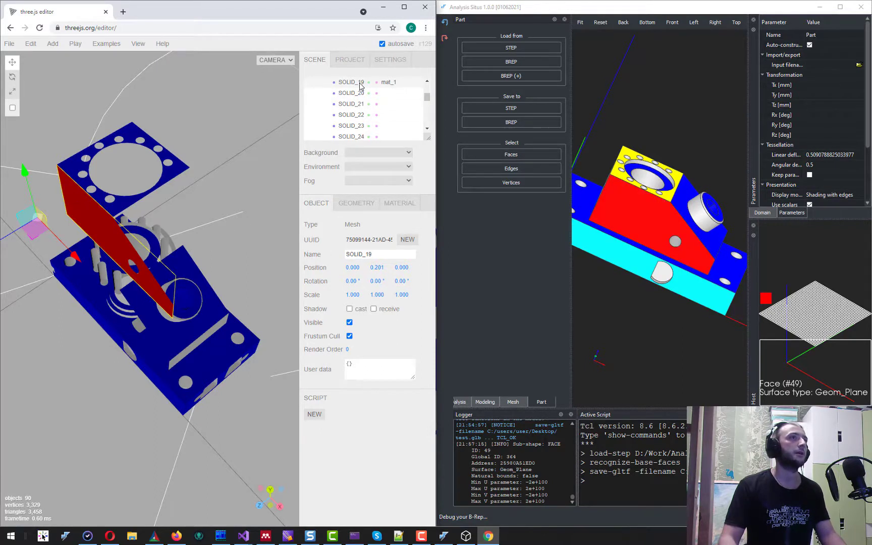
# Step: Select the sloped side face in Analysis Situs, reading Face #19 (Geom_Plane), and orbit the part
pyautogui.click(644, 225)
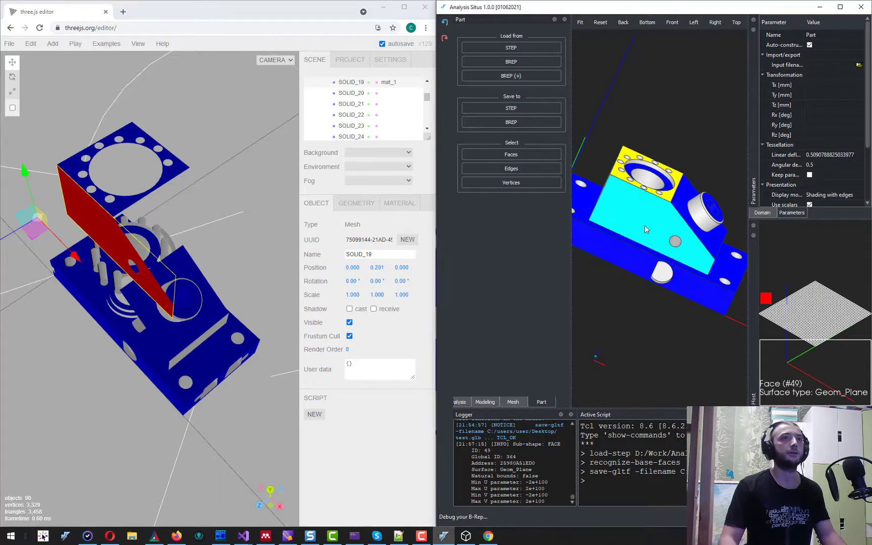
pyautogui.click(646, 227)
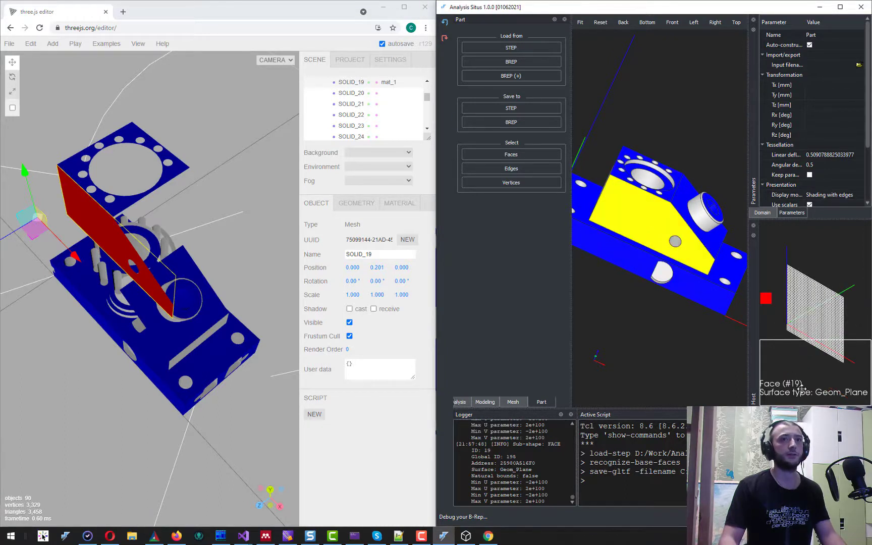
pyautogui.moveTo(802, 389); pyautogui.dragTo(800, 357)
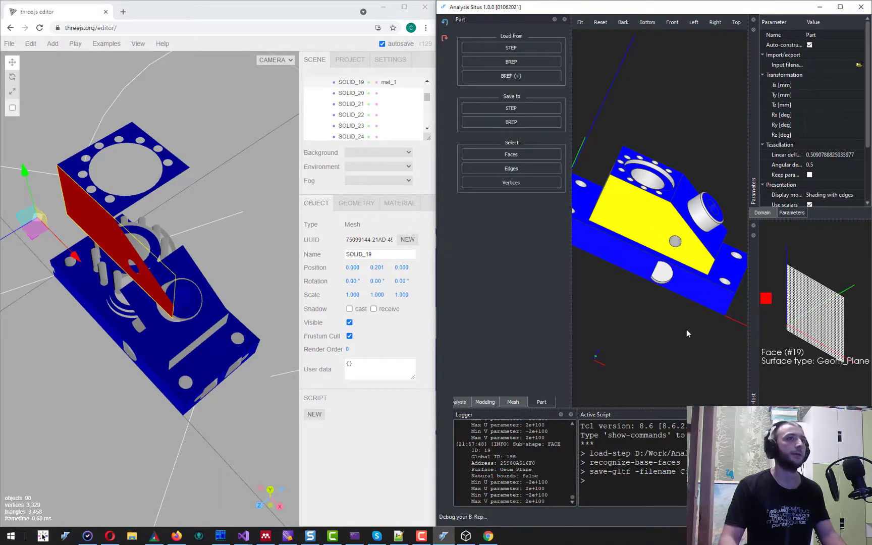
pyautogui.moveTo(686, 329); pyautogui.dragTo(647, 367)
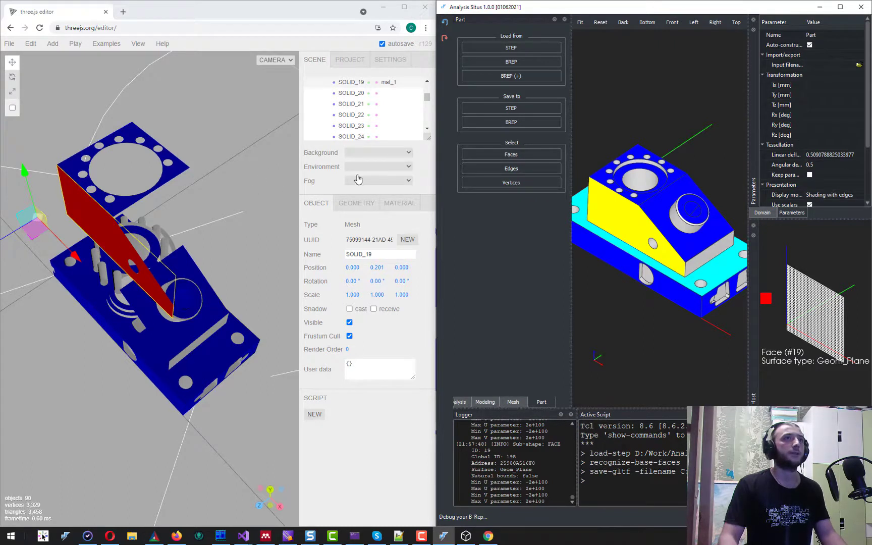
# Step: Maximize Analysis Situs, zoom in, deselect the face, and rotate to view the red and blue faces
pyautogui.doubleClick(705, 11)
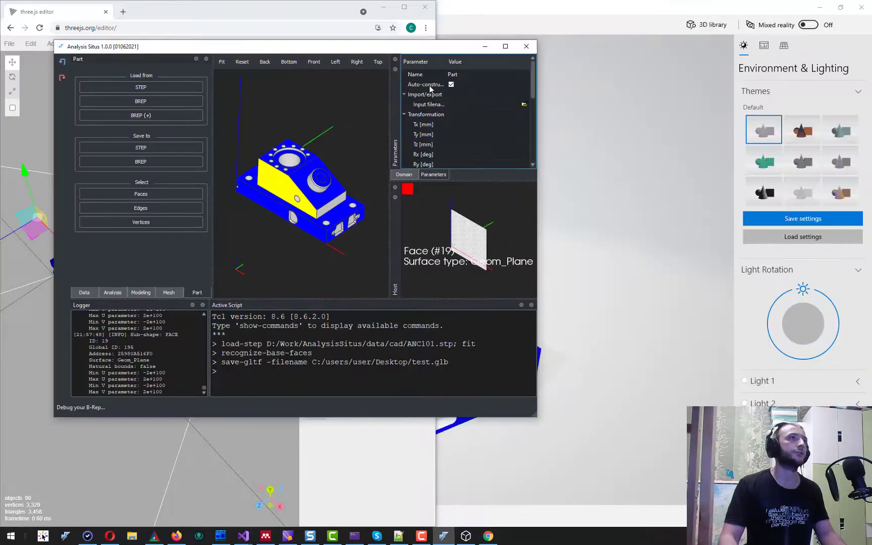
pyautogui.click(505, 46)
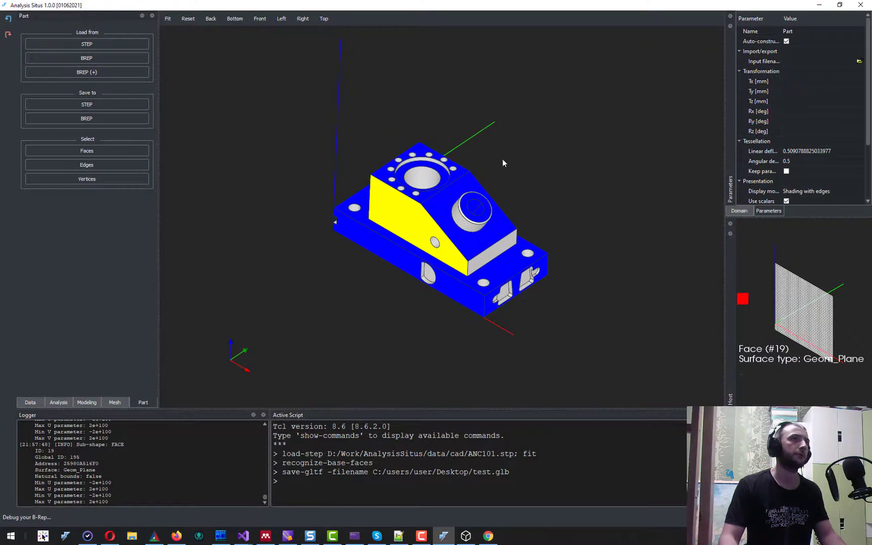
pyautogui.scroll(5, 502, 159)
pyautogui.click(631, 124)
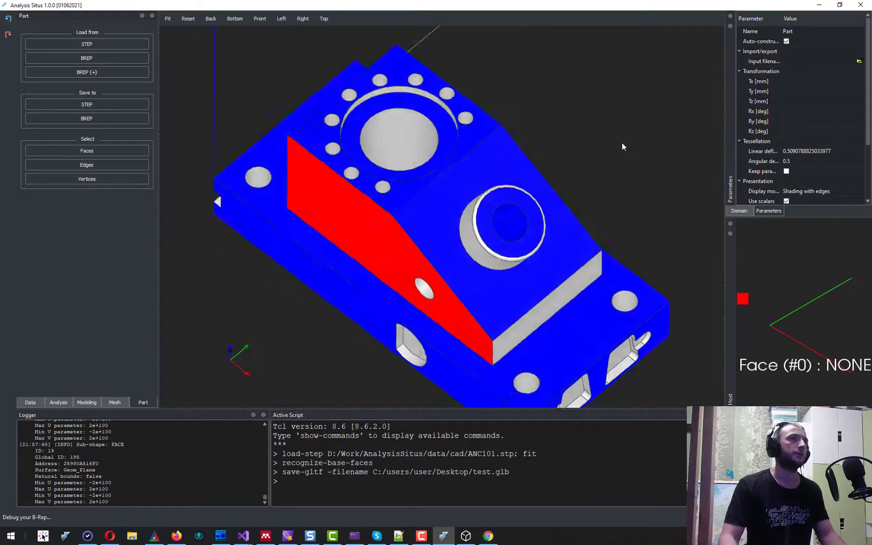
pyautogui.moveTo(622, 146)
pyautogui.mouseDown()
pyautogui.moveTo(609, 80)
pyautogui.moveTo(614, 132)
pyautogui.mouseUp()
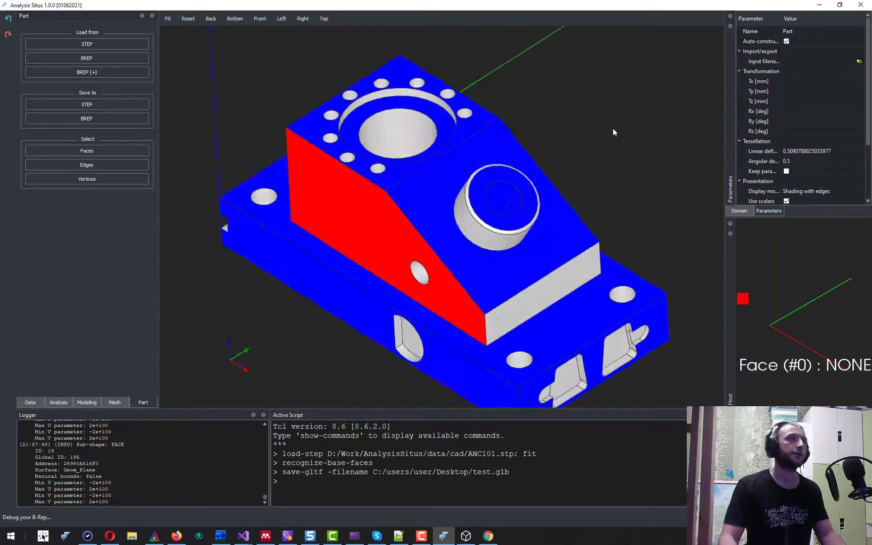